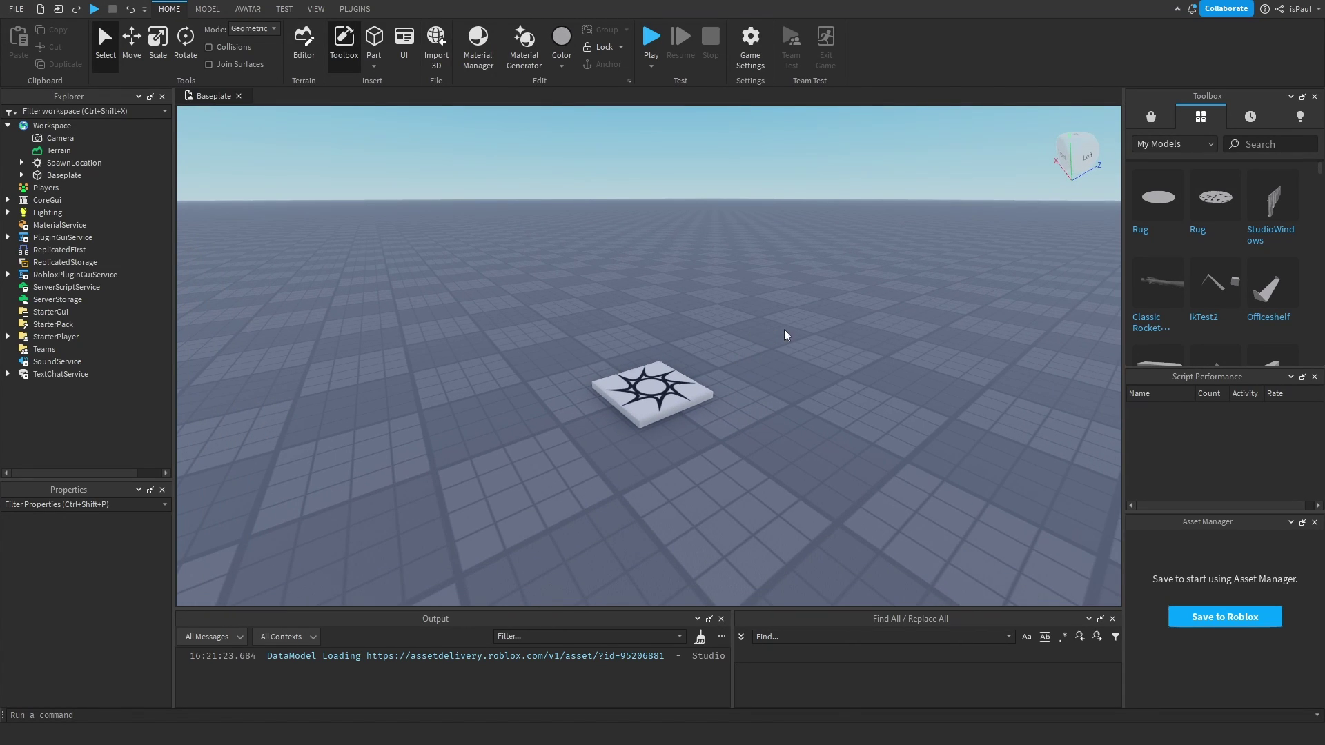
Insert a part into the workspace and add an AdGui object inside it.
{"action": "right_click", "coordinate": [730, 347]}
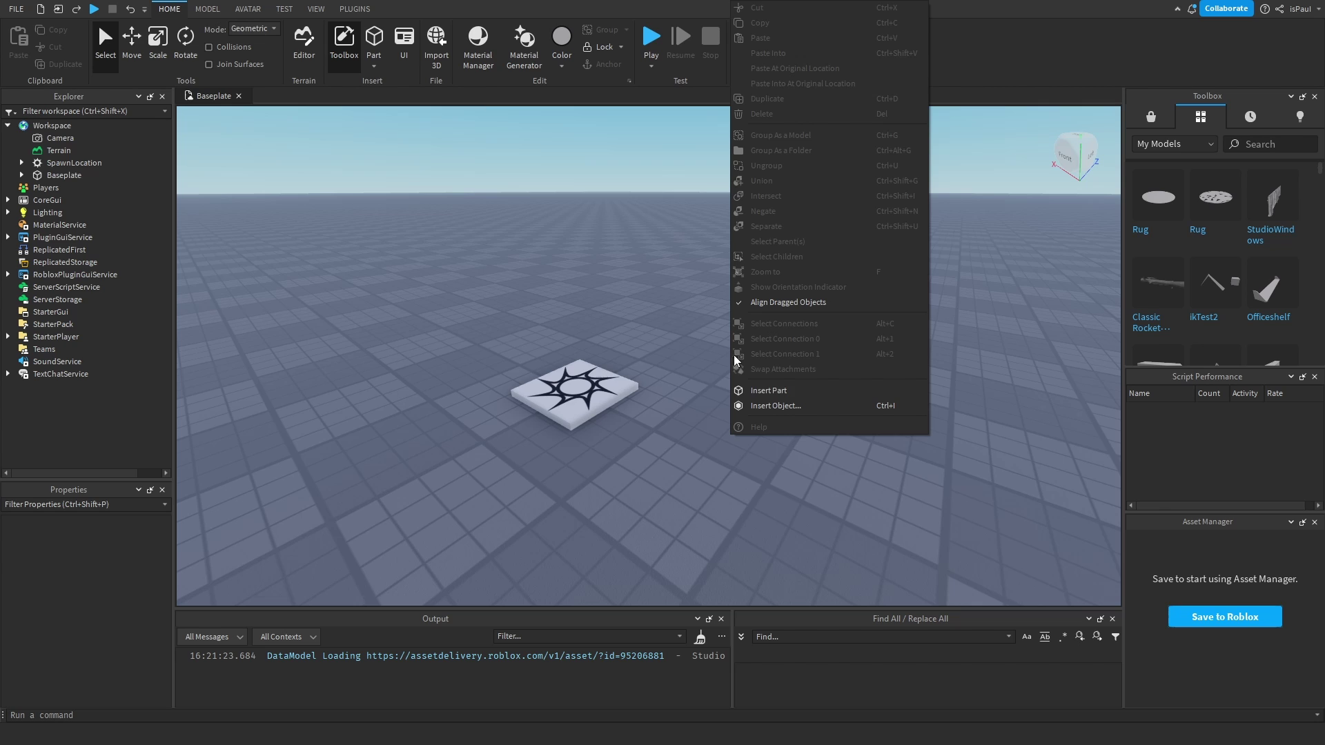
{"action": "left_click", "coordinate": [770, 387]}
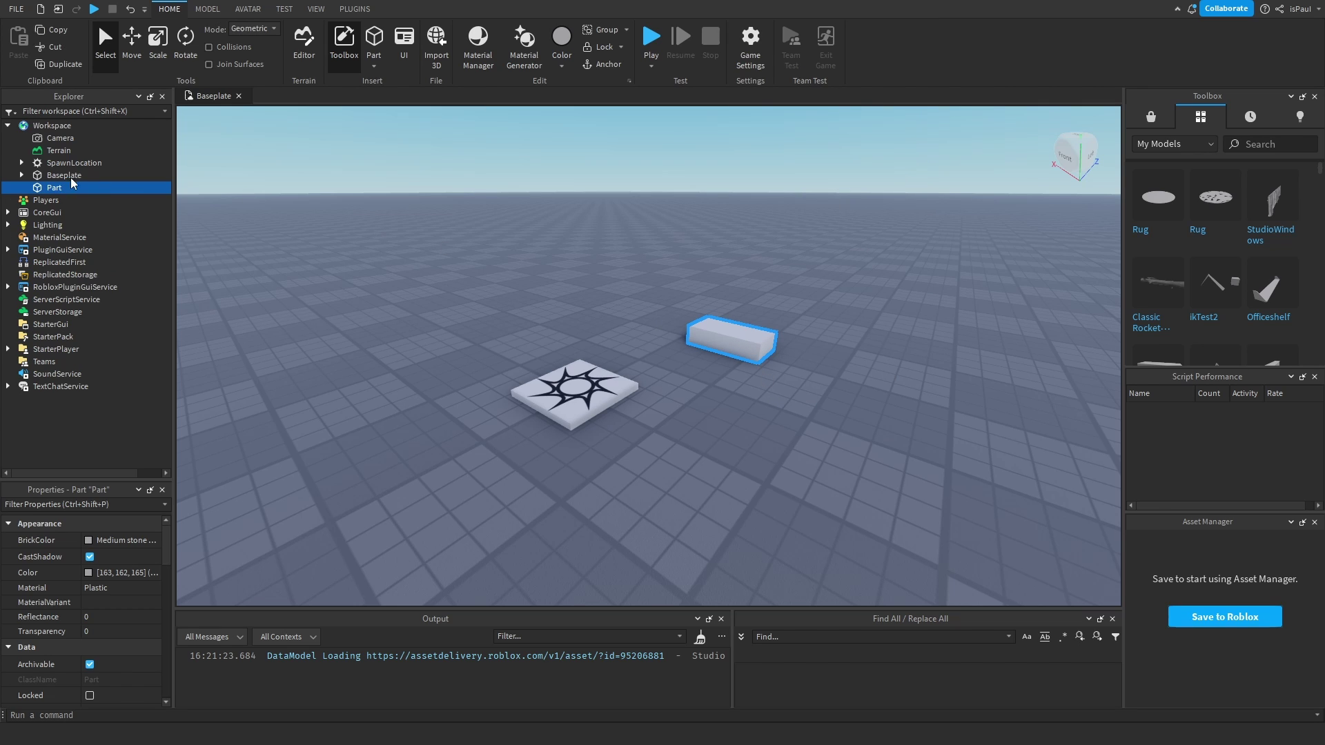
{"action": "left_click", "coordinate": [70, 188]}
{"action": "type", "text": "adgui"}
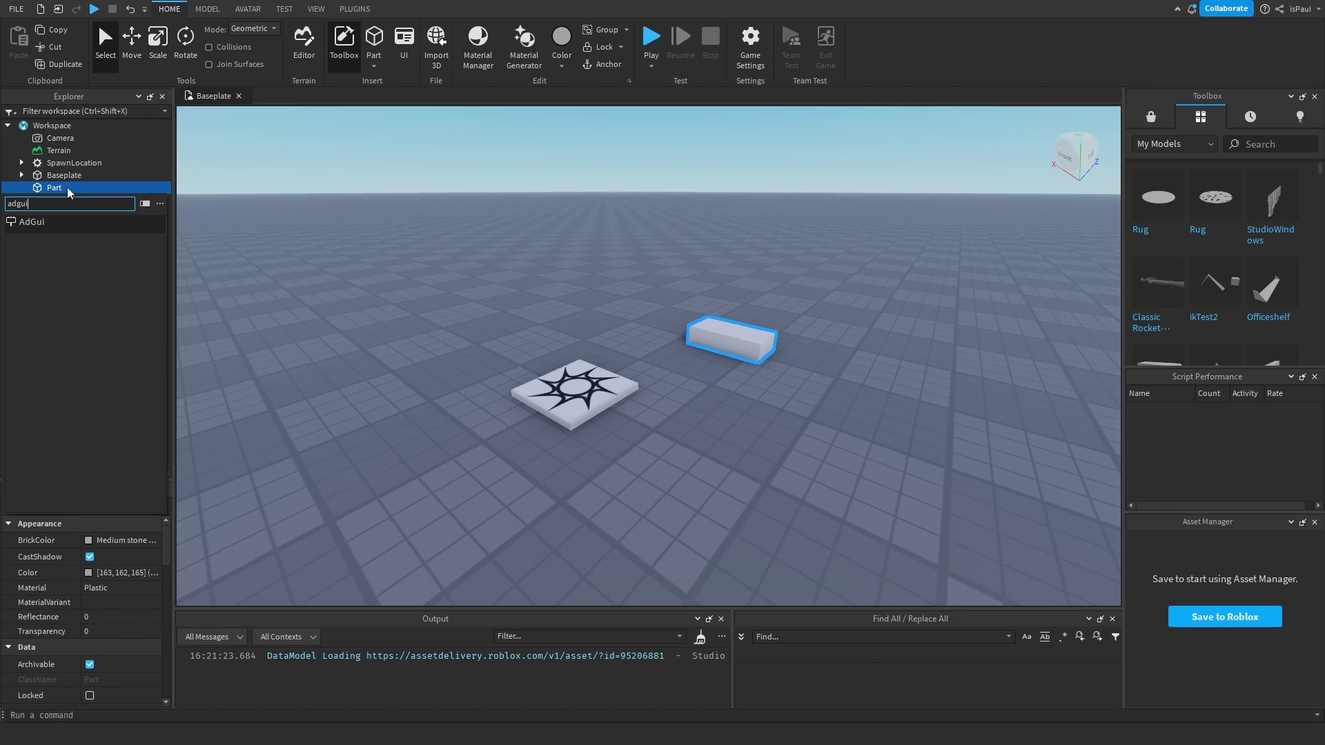
{"action": "left_click", "coordinate": [51, 221]}
Scale the part taller and wider so the 16:9 image ad fills its front face.
{"action": "key", "text": "f"}
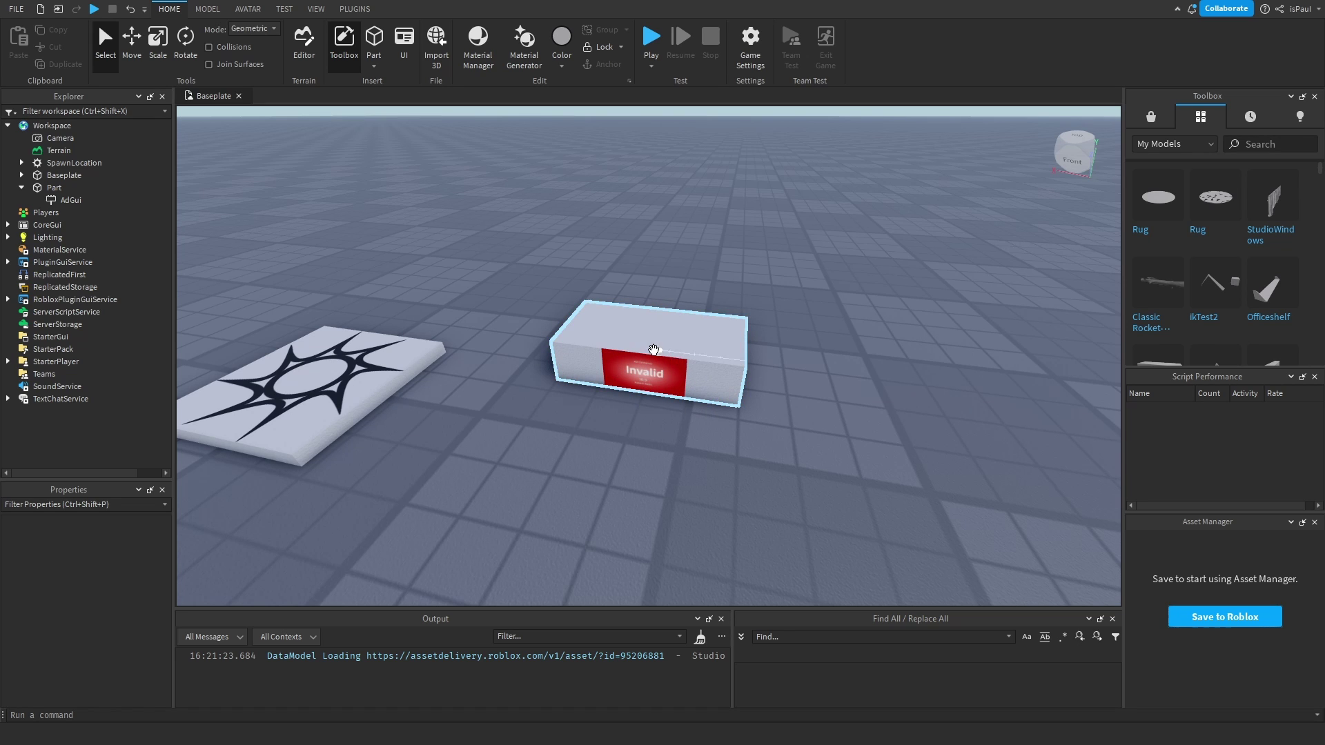
{"action": "left_click", "coordinate": [678, 349]}
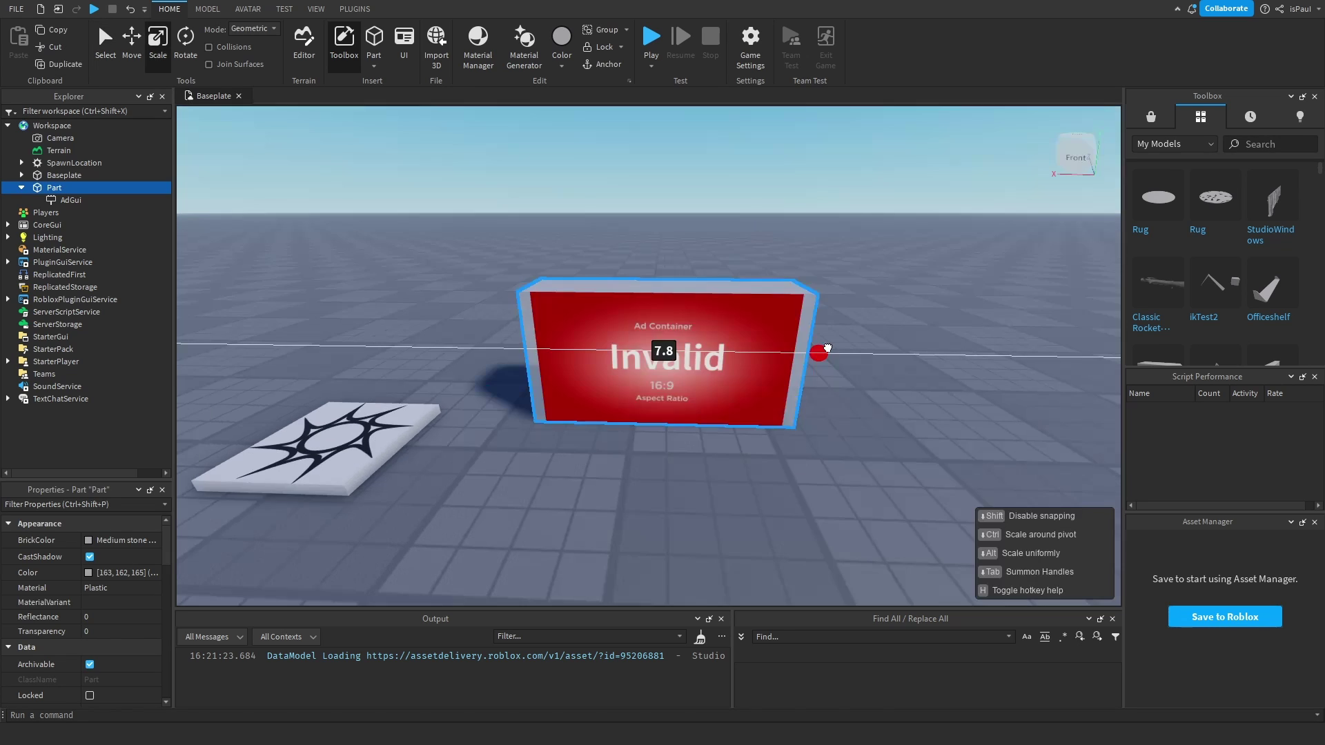
{"action": "left_click_drag", "start_coordinate": [824, 349], "coordinate": [833, 349]}
{"action": "left_click", "coordinate": [822, 432]}
{"action": "right_click_drag", "start_coordinate": [823, 432], "coordinate": [834, 450]}
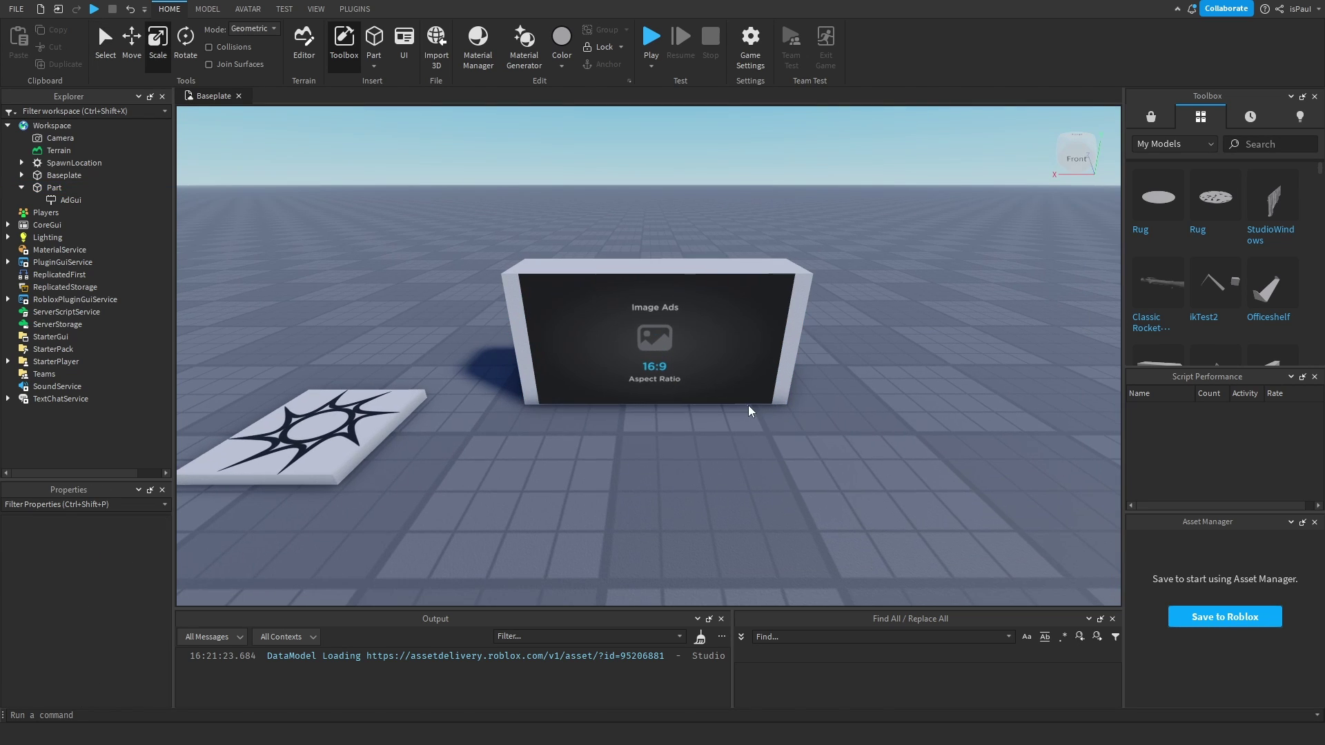
{"action": "left_click", "coordinate": [698, 379]}
{"action": "scroll", "coordinate": [102, 623], "scroll_direction": "down", "scroll_amount": 5}
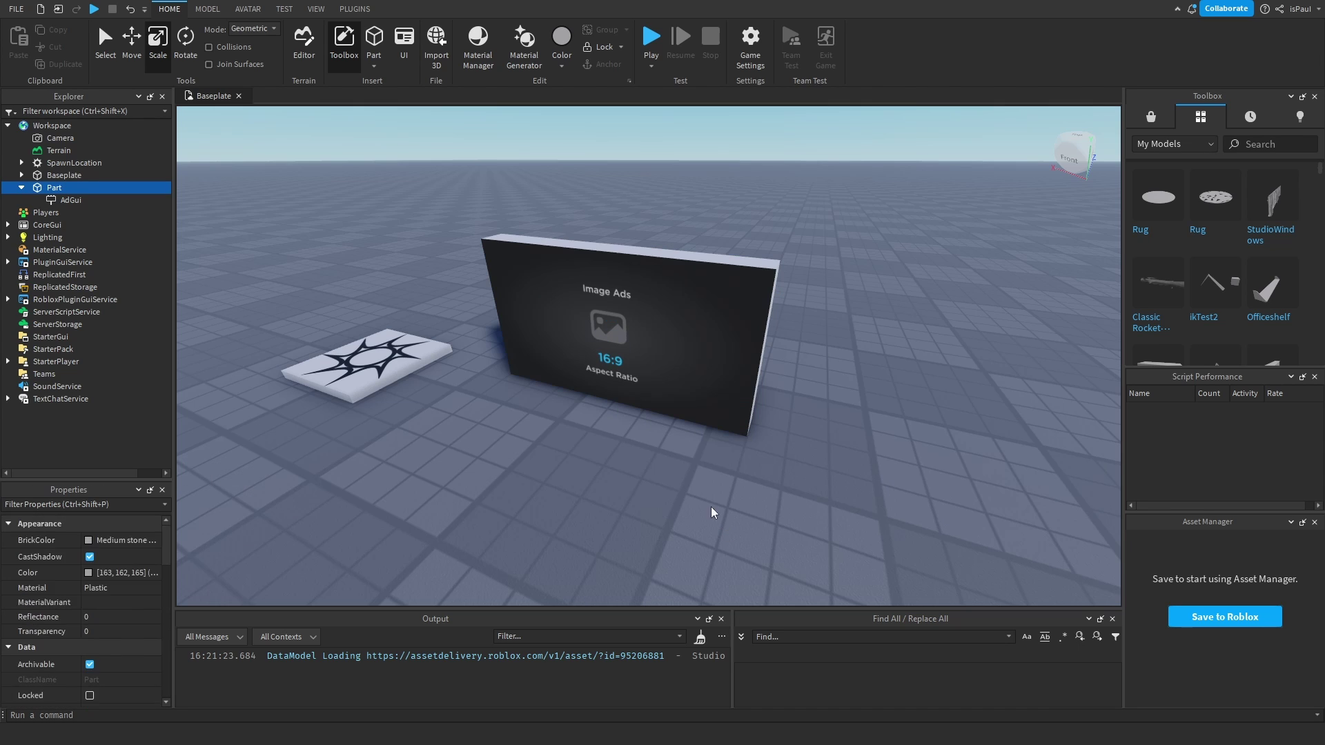
{"action": "left_click", "coordinate": [712, 512]}
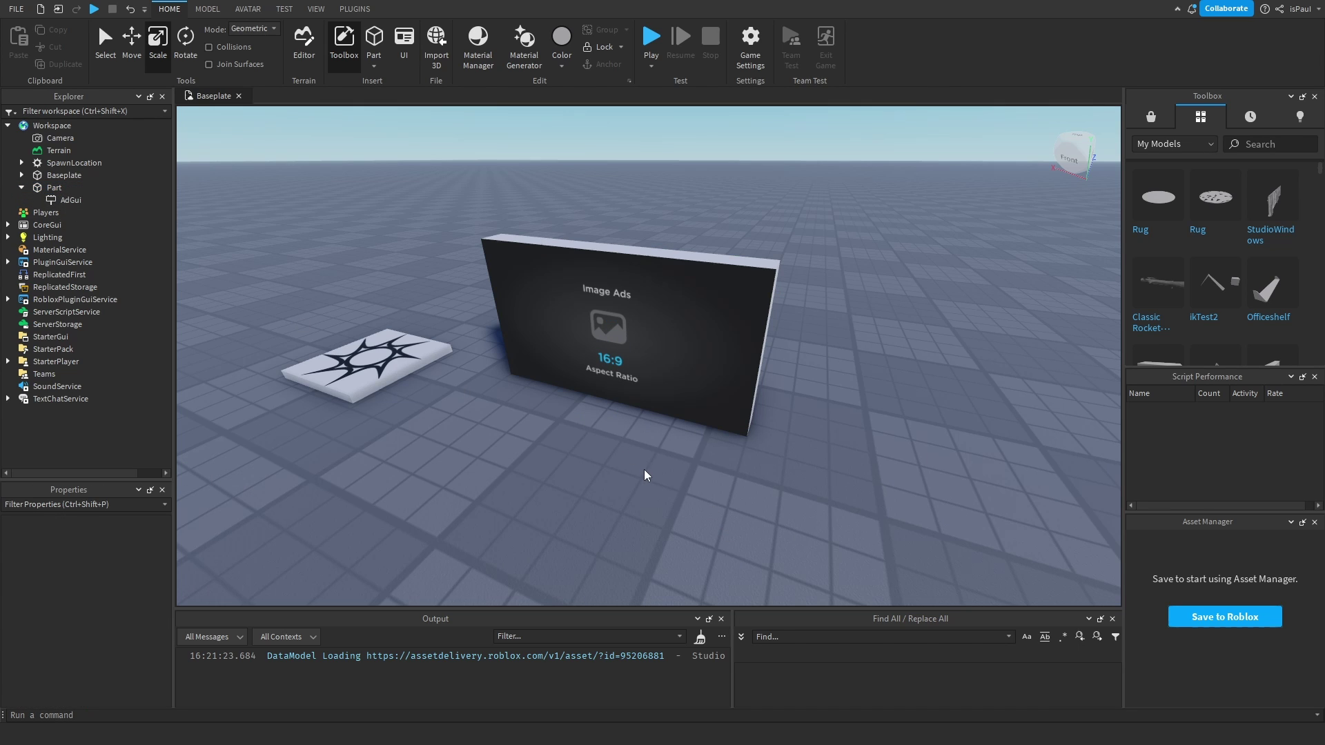
Review which sides of the part the AdGui's Face property offers for displaying the ad.
{"action": "left_click", "coordinate": [72, 200]}
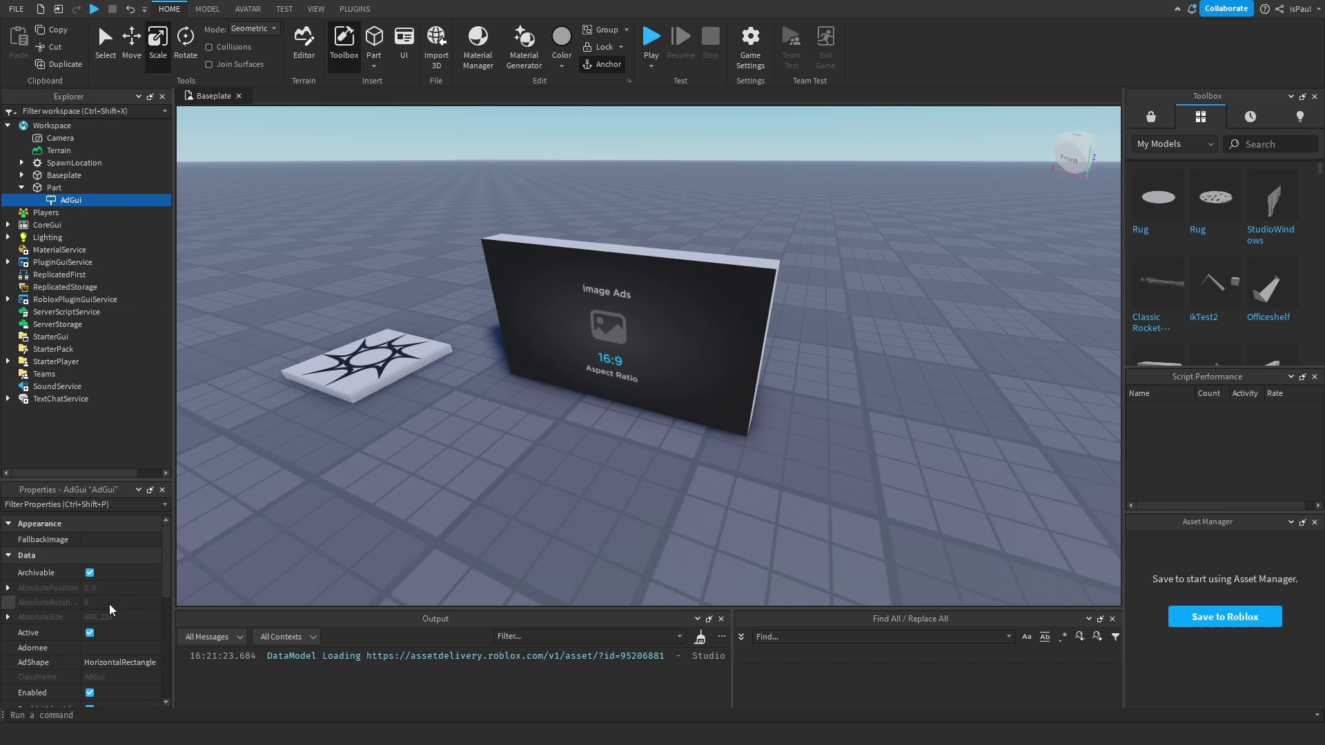
{"action": "scroll", "coordinate": [109, 604], "scroll_direction": "down", "scroll_amount": 2}
{"action": "left_click", "coordinate": [119, 638]}
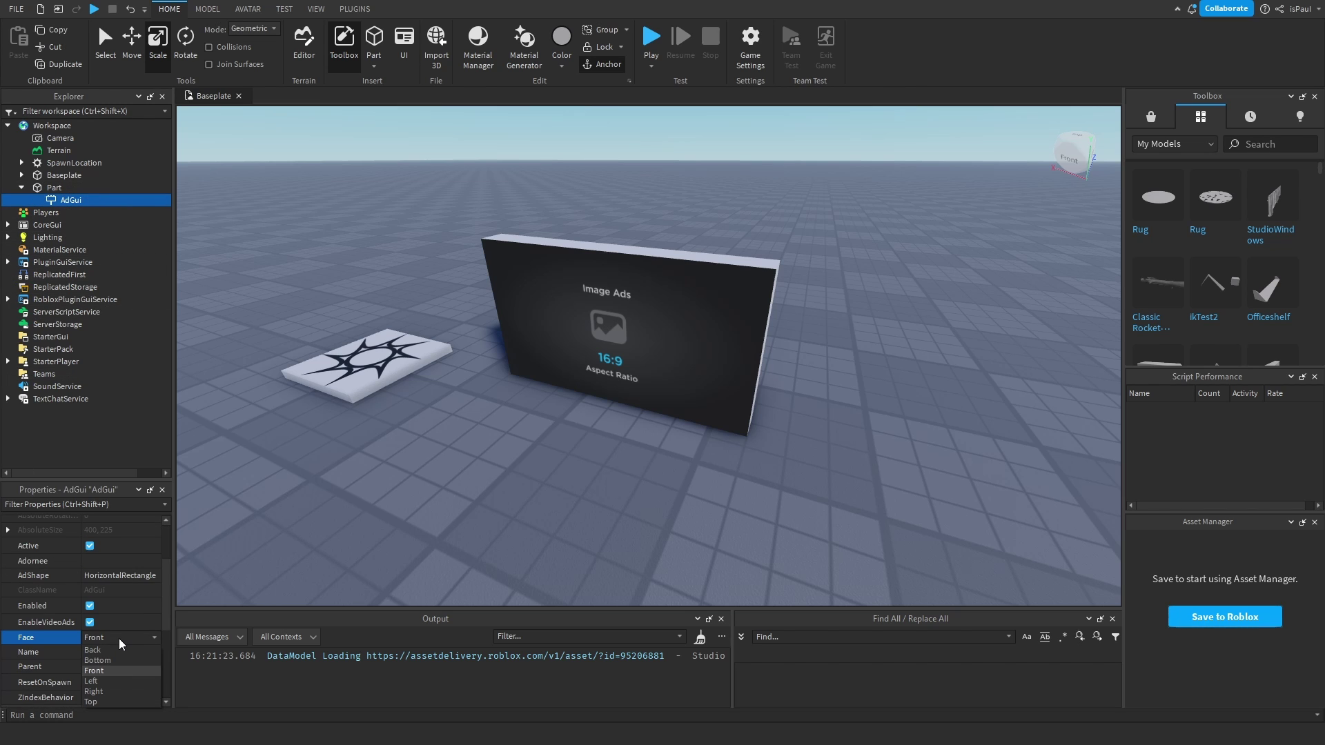
{"action": "left_click", "coordinate": [41, 187]}
{"action": "key", "text": "f"}
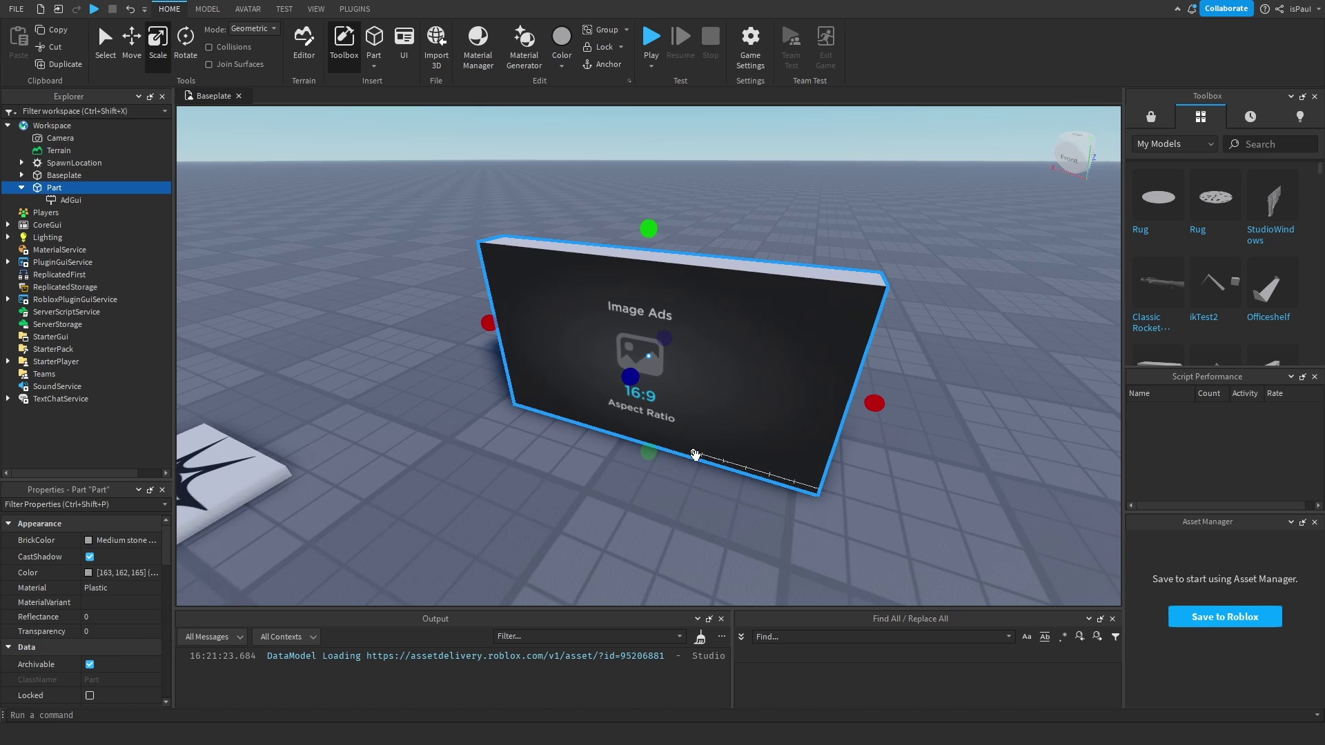
{"action": "left_click", "coordinate": [683, 504]}
Examine the AdGui's AdShape options and its ZIndexBehavior property.
{"action": "left_click", "coordinate": [70, 200]}
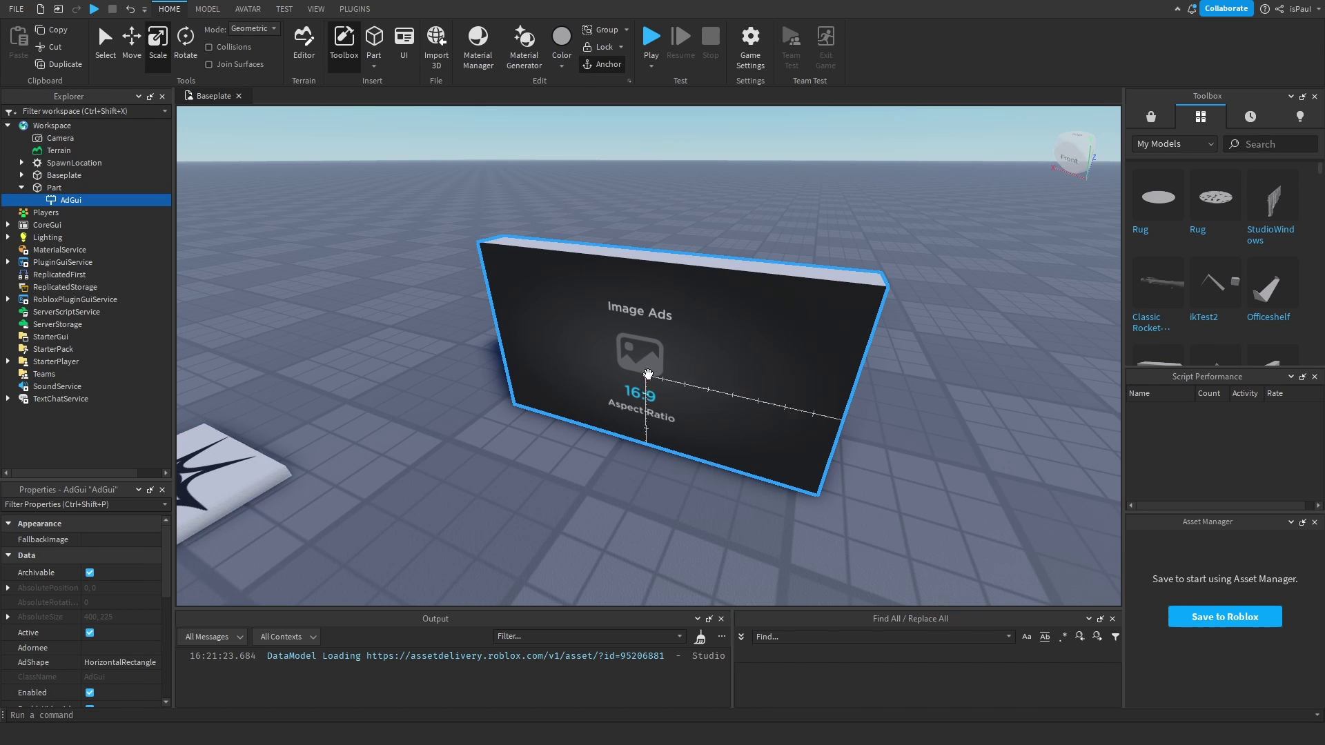
{"action": "right_click_drag", "start_coordinate": [636, 372], "coordinate": [653, 388]}
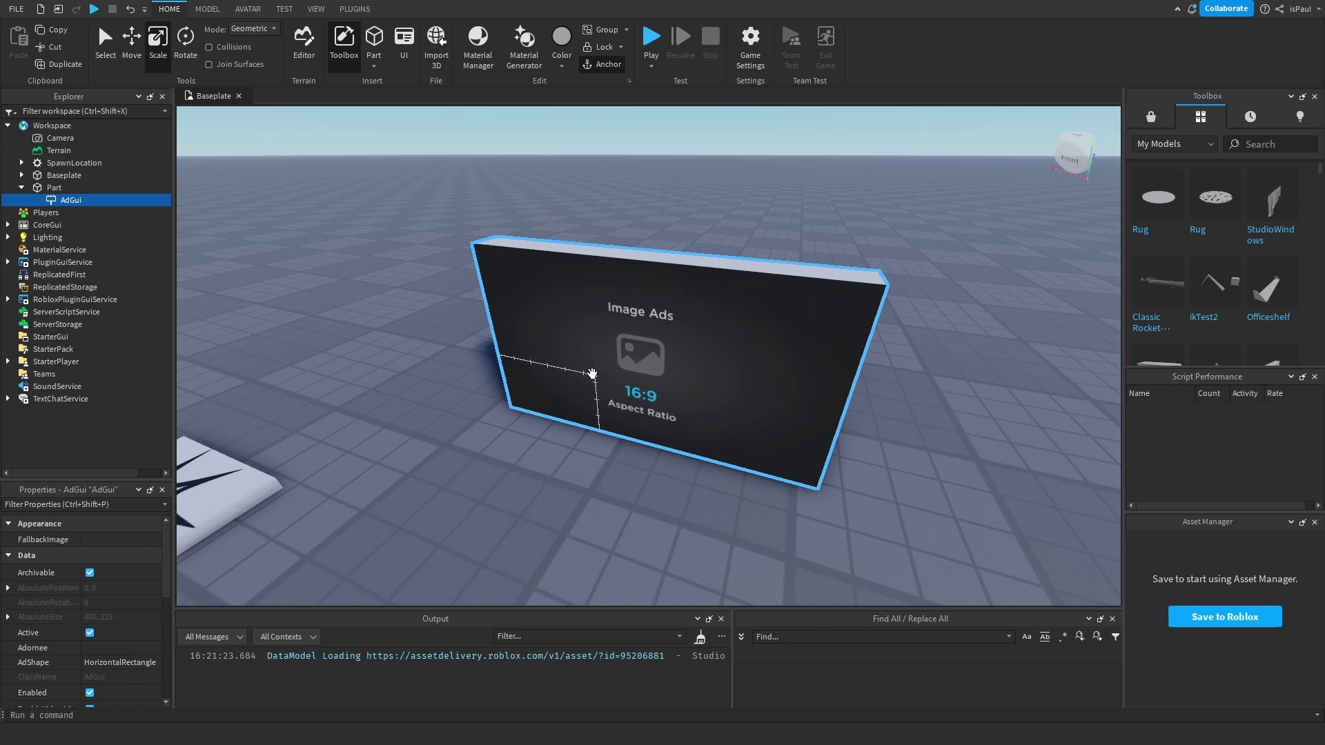
{"action": "scroll", "coordinate": [104, 587], "scroll_direction": "down", "scroll_amount": 3}
{"action": "left_click", "coordinate": [129, 566]}
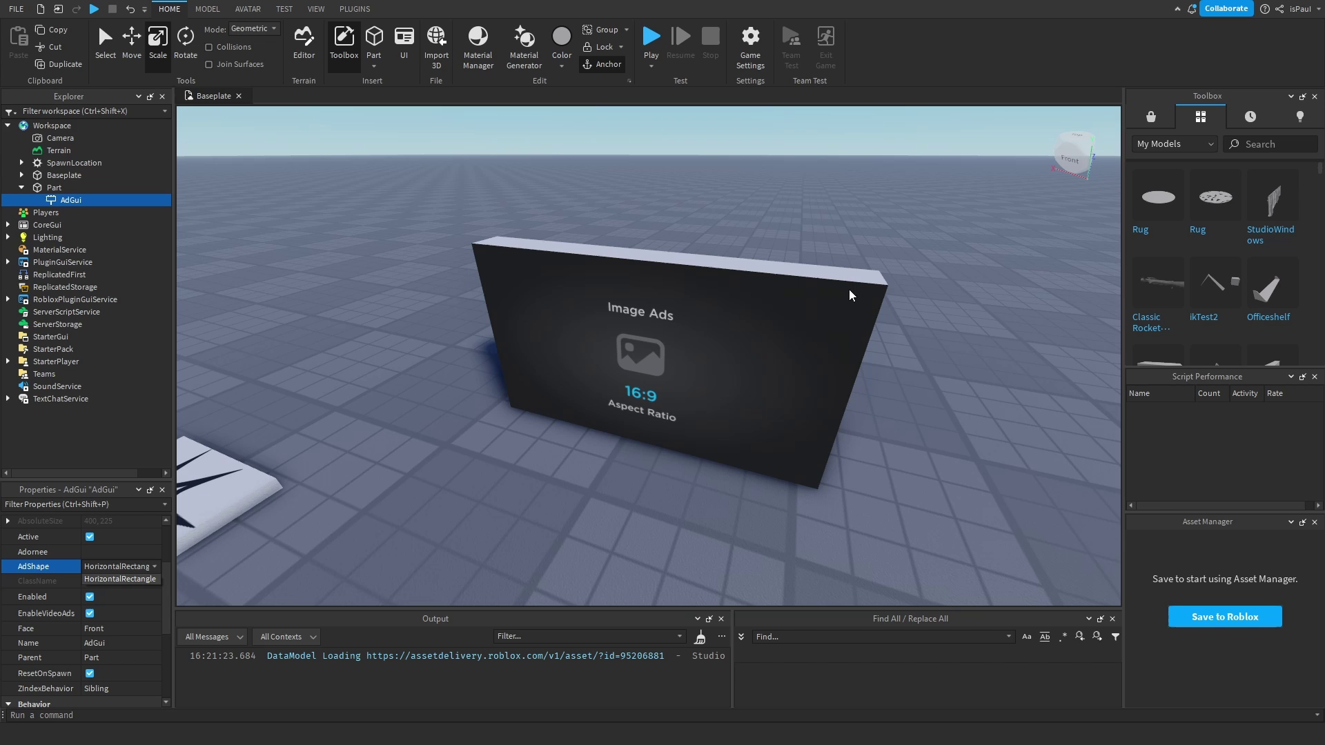
{"action": "left_click", "coordinate": [569, 429]}
{"action": "left_click", "coordinate": [70, 200]}
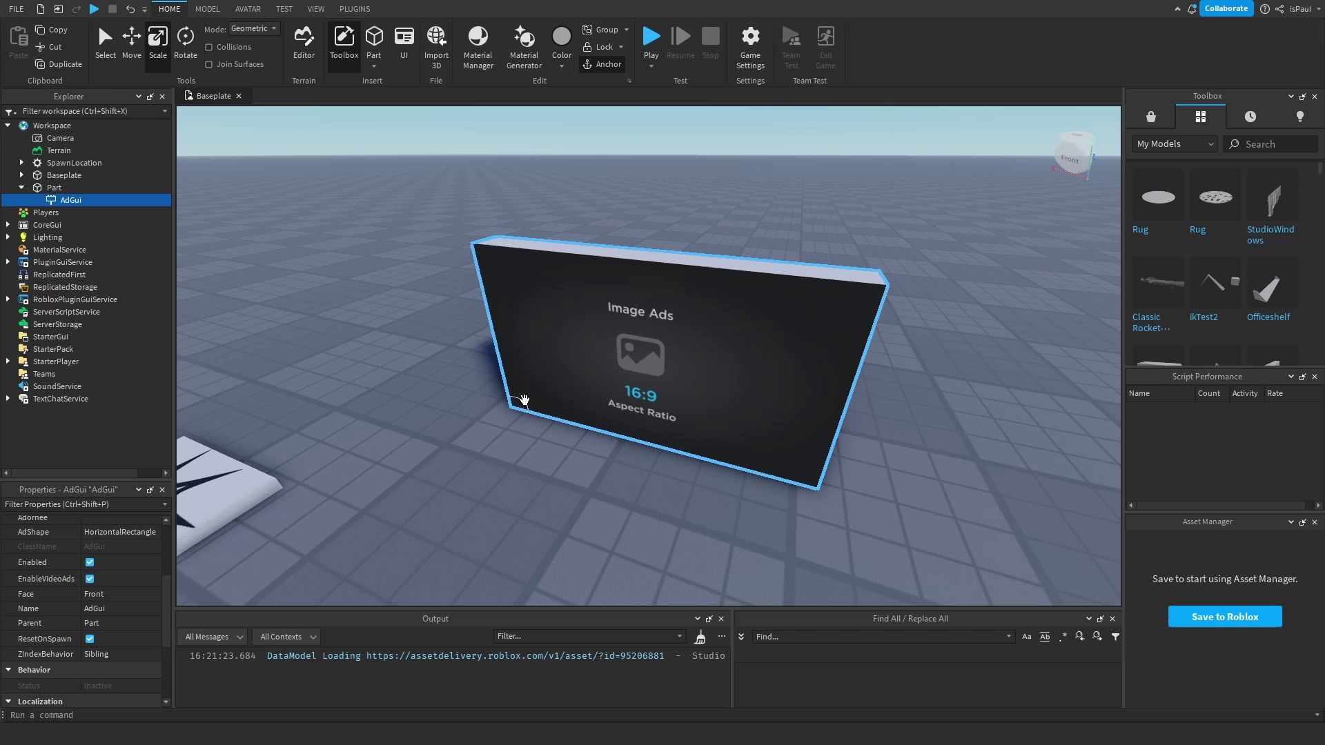
{"action": "left_click", "coordinate": [102, 654]}
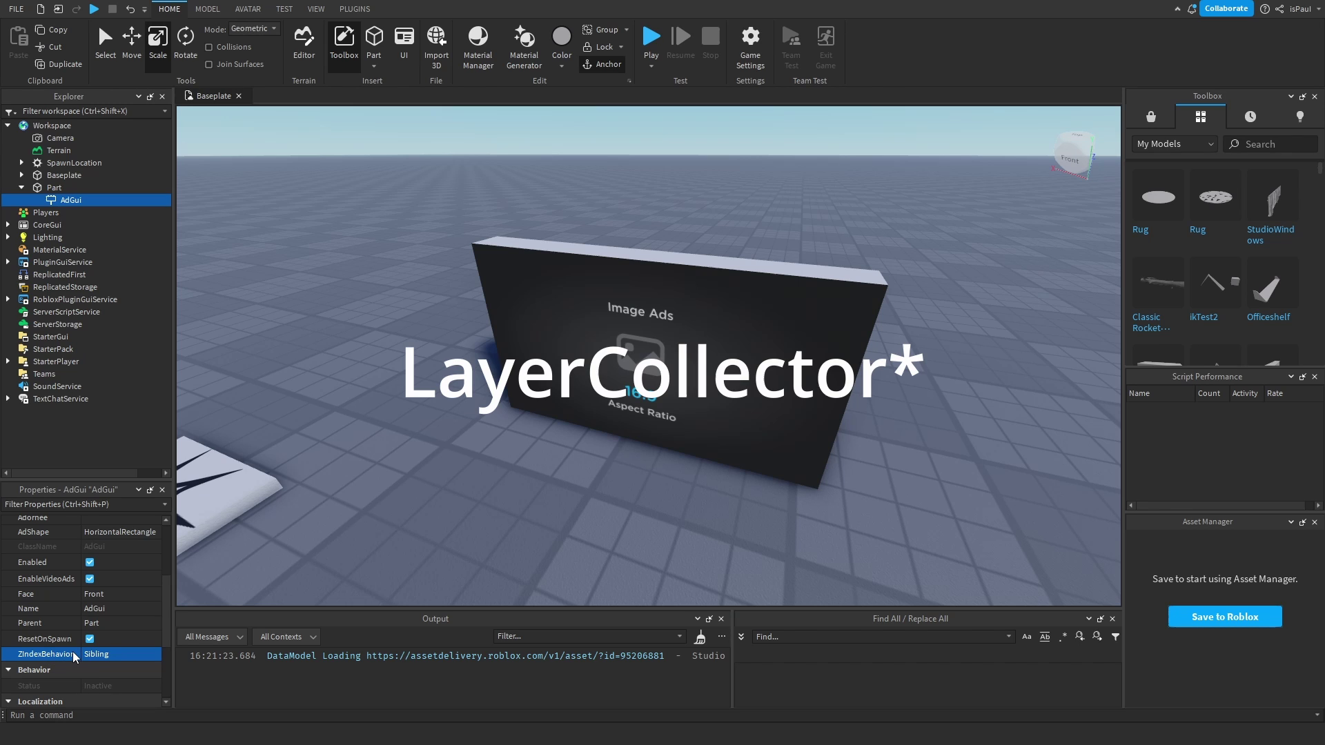
{"action": "mouse_move", "coordinate": [75, 656]}
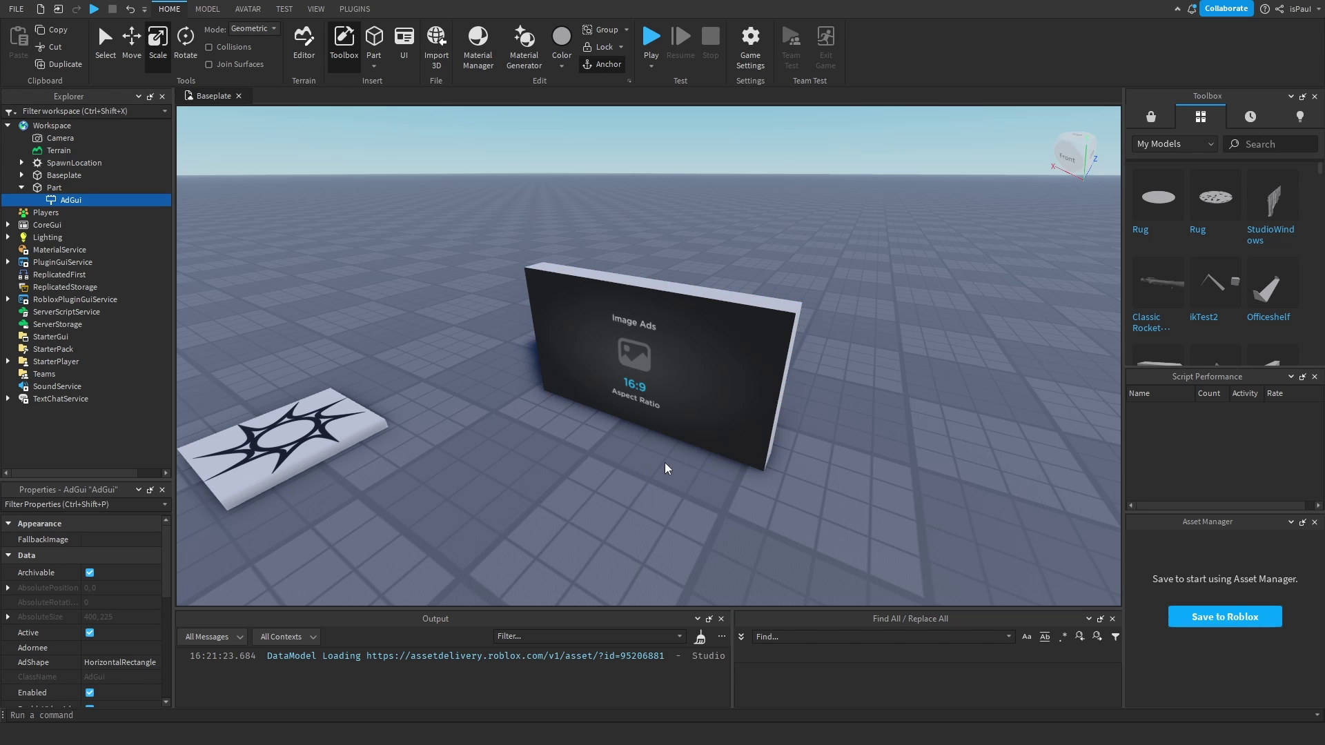
{"action": "left_click", "coordinate": [664, 465]}
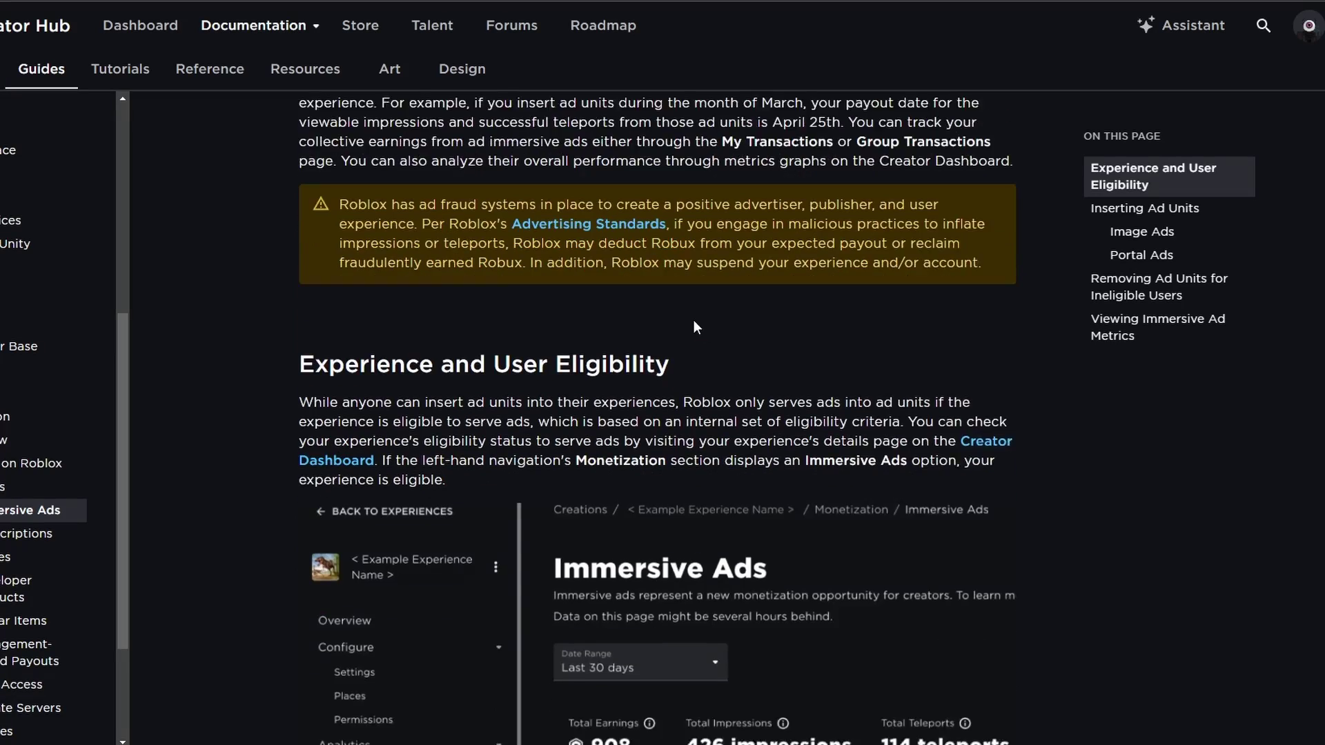
Switch to the Immersive Ads guide on Creator Hub and read the eligibility criteria under Experience and User Eligibility.
{"action": "scroll", "coordinate": [392, 411], "scroll_direction": "up", "scroll_amount": 1}
{"action": "scroll", "coordinate": [392, 411], "scroll_direction": "down", "scroll_amount": 1}
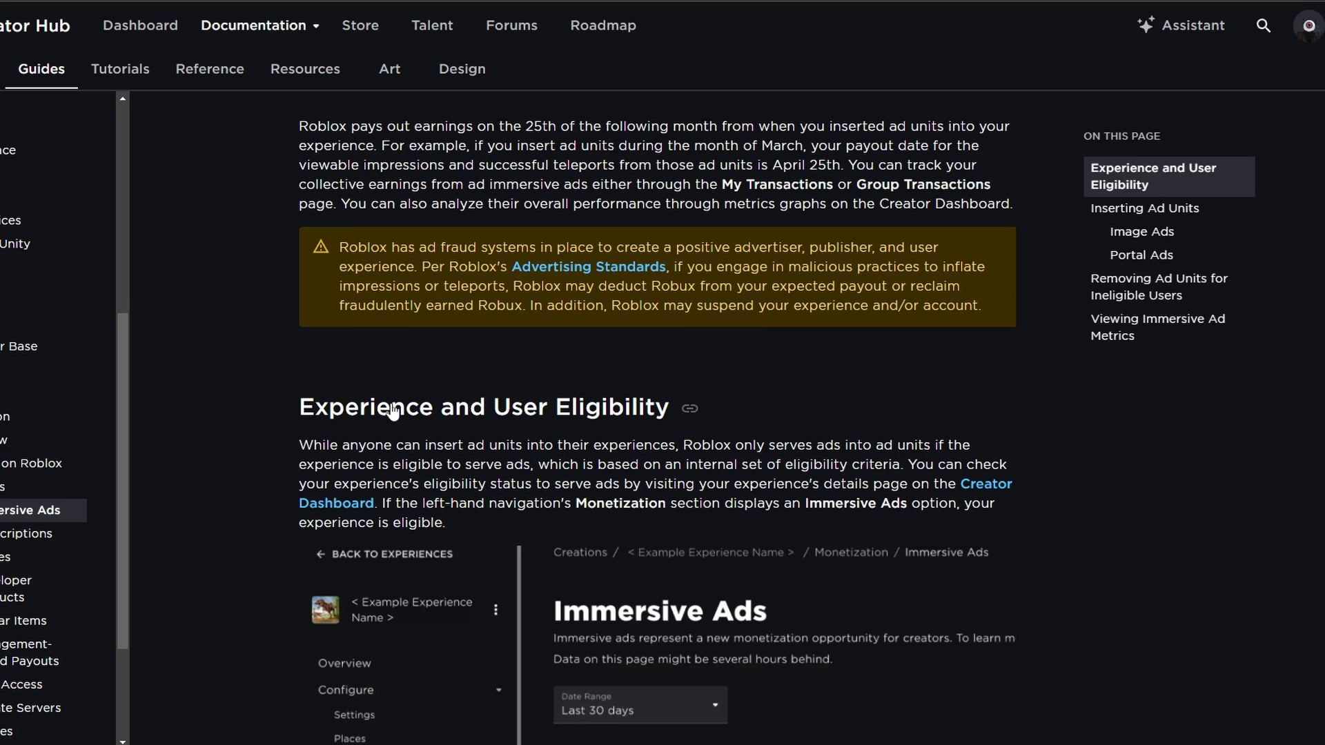
{"action": "left_click_drag", "start_coordinate": [297, 410], "coordinate": [535, 406]}
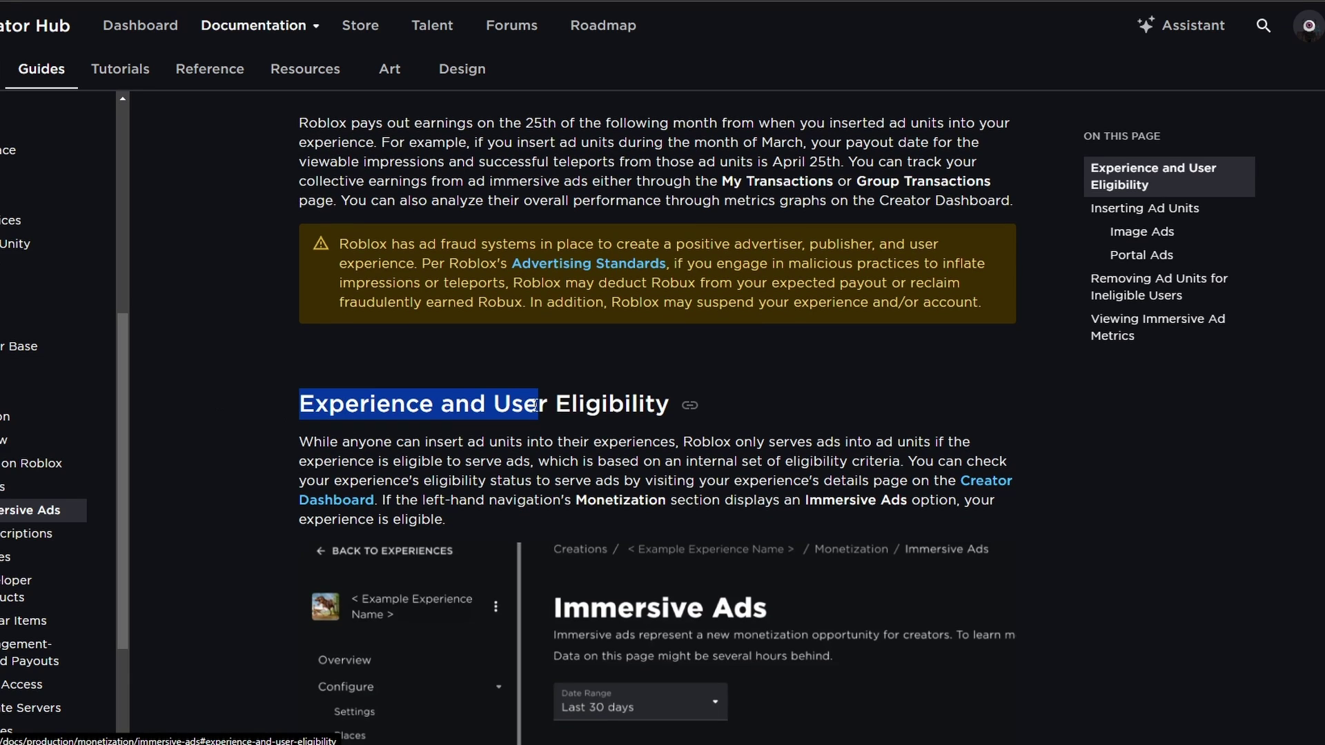
{"action": "left_click", "coordinate": [729, 412]}
{"action": "scroll", "coordinate": [474, 298], "scroll_direction": "down", "scroll_amount": 2}
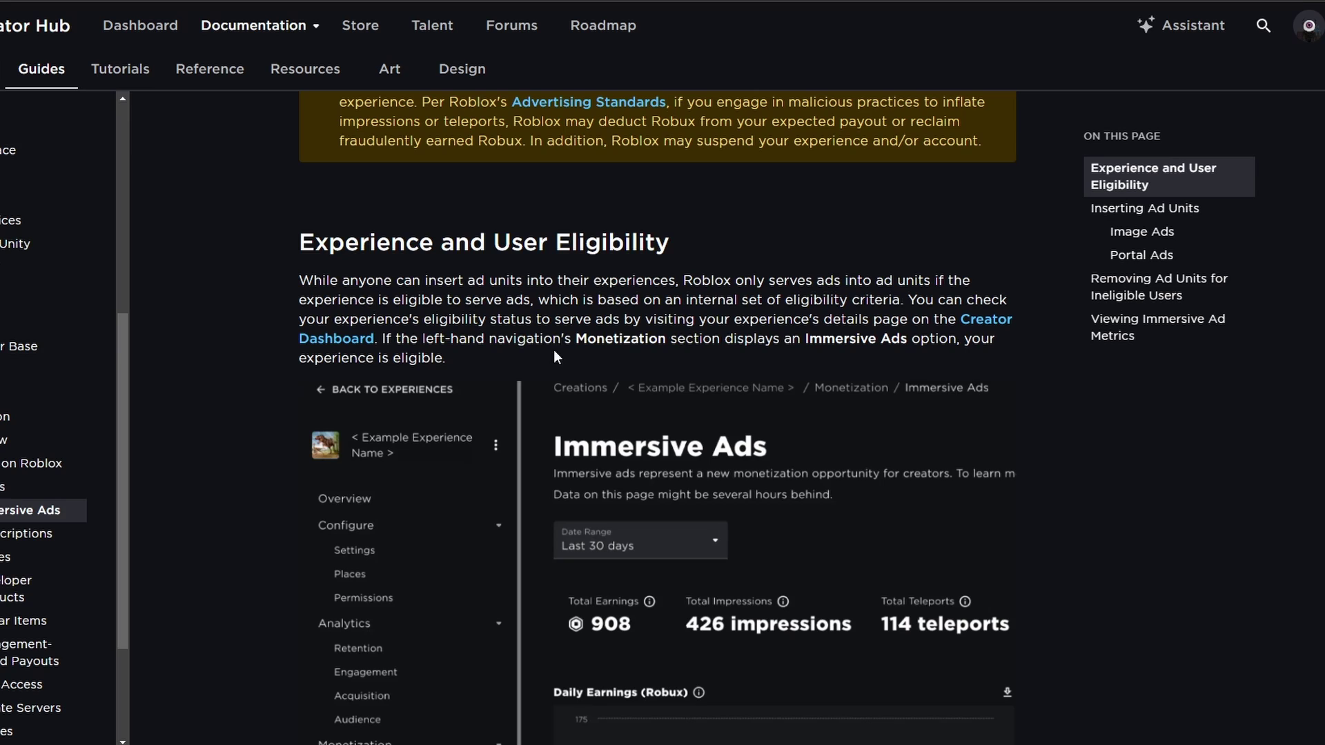
{"action": "left_click_drag", "start_coordinate": [542, 302], "coordinate": [904, 301]}
{"action": "left_click", "coordinate": [789, 315]}
{"action": "scroll", "coordinate": [918, 293], "scroll_direction": "down", "scroll_amount": 2}
{"action": "scroll", "coordinate": [894, 272], "scroll_direction": "up", "scroll_amount": 1}
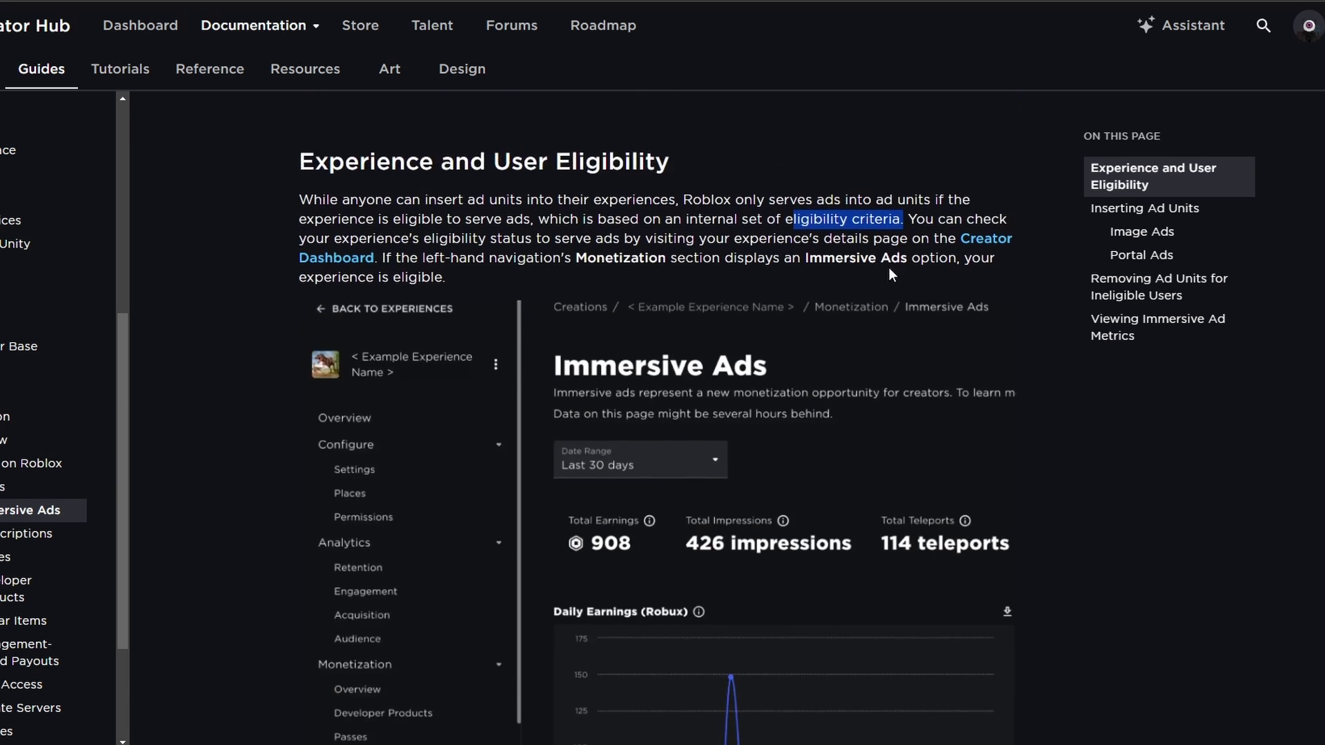
Read how to check ad eligibility on the Creator Dashboard and examine the example image's Immersive Ads entry under Monetization.
{"action": "scroll", "coordinate": [890, 275], "scroll_direction": "down", "scroll_amount": 1}
{"action": "left_click_drag", "start_coordinate": [987, 121], "coordinate": [1004, 136]}
{"action": "left_click", "coordinate": [445, 166]}
{"action": "scroll", "coordinate": [445, 165], "scroll_direction": "down", "scroll_amount": 1}
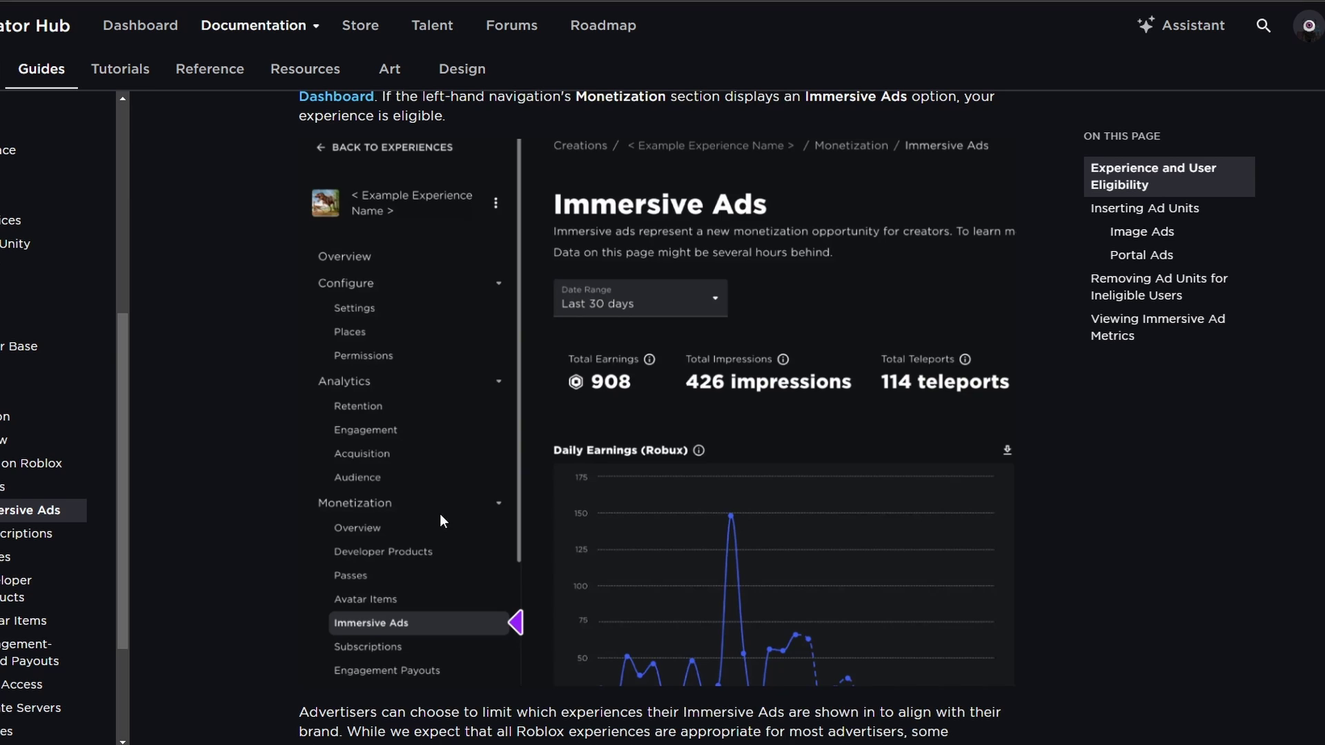
{"action": "scroll", "coordinate": [395, 471], "scroll_direction": "up", "scroll_amount": 1}
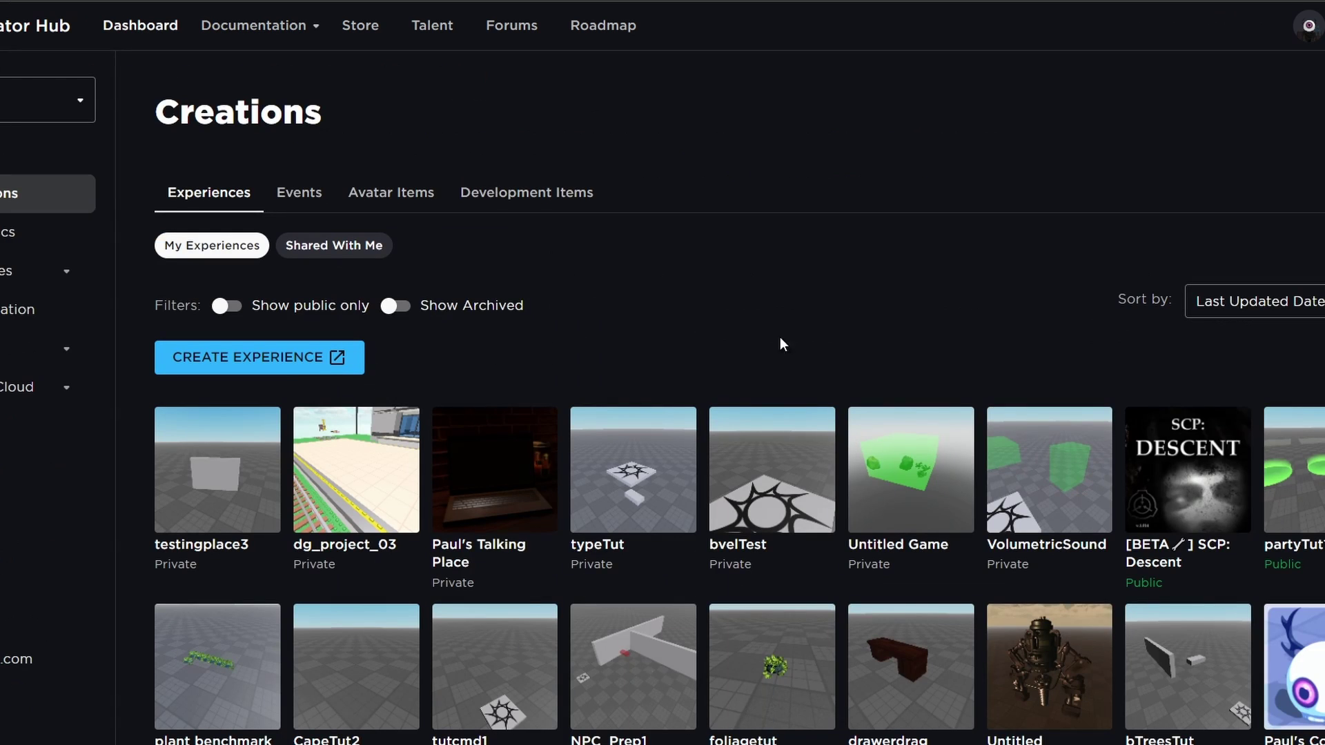
Open the private experience with the laptop thumbnail from Creations and check its Monetization section for an Immersive Ads option.
{"action": "left_click", "coordinate": [492, 514]}
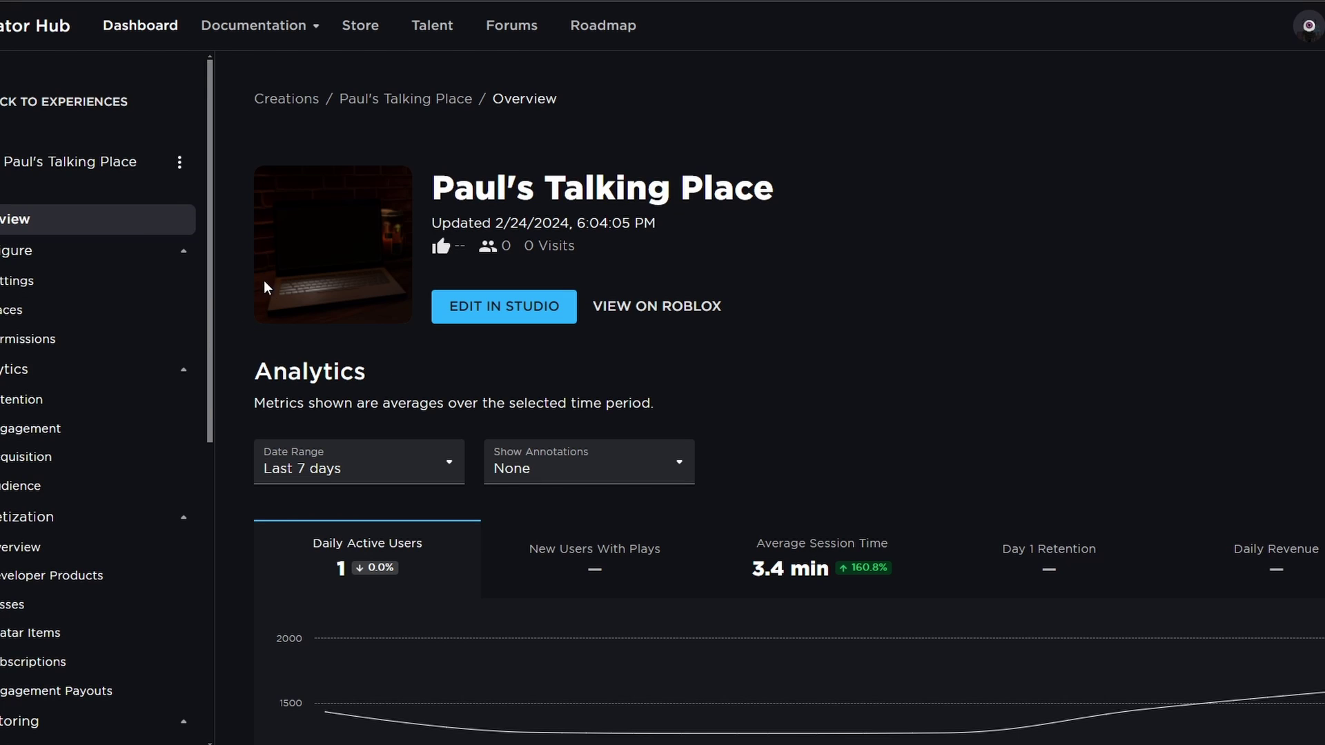
{"action": "scroll", "coordinate": [69, 384], "scroll_direction": "down", "scroll_amount": 4}
{"action": "scroll", "coordinate": [41, 366], "scroll_direction": "up", "scroll_amount": 1}
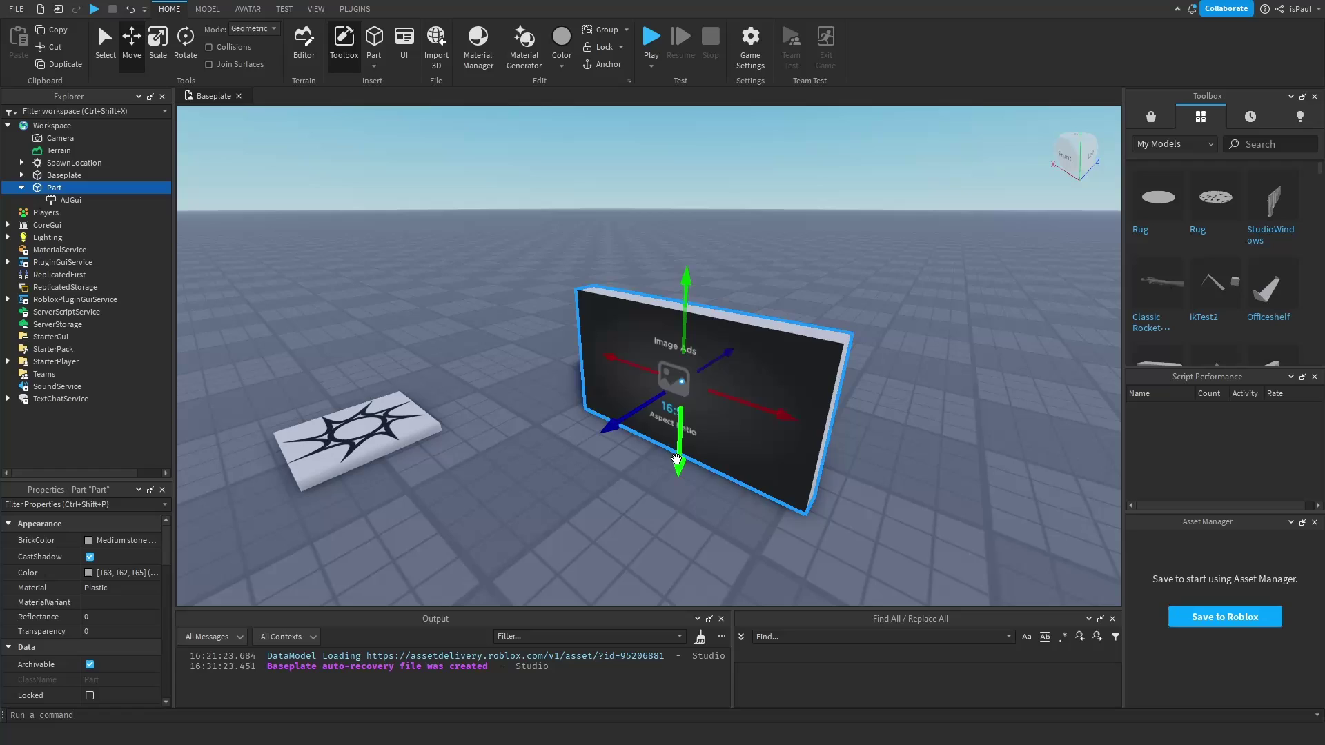
Switch back to Roblox Studio, move the ad part vertically and start a playtest.
{"action": "left_click_drag", "start_coordinate": [686, 473], "coordinate": [703, 325]}
{"action": "left_click", "coordinate": [730, 267]}
{"action": "left_click", "coordinate": [724, 252]}
{"action": "key", "text": "f"}
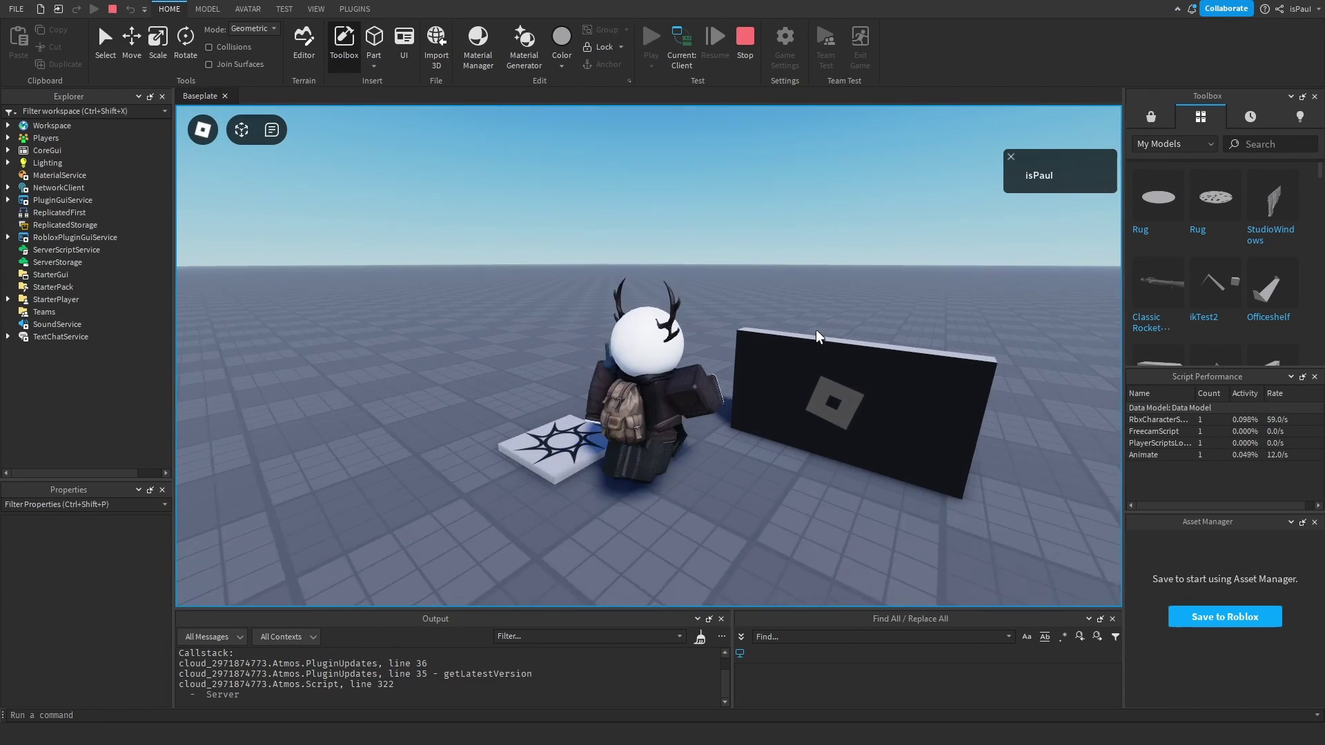
Walk the avatar around in front of the ad board to inspect how the ad displays during the playtest.
{"action": "key", "text": "s"}
{"action": "key", "text": "d"}
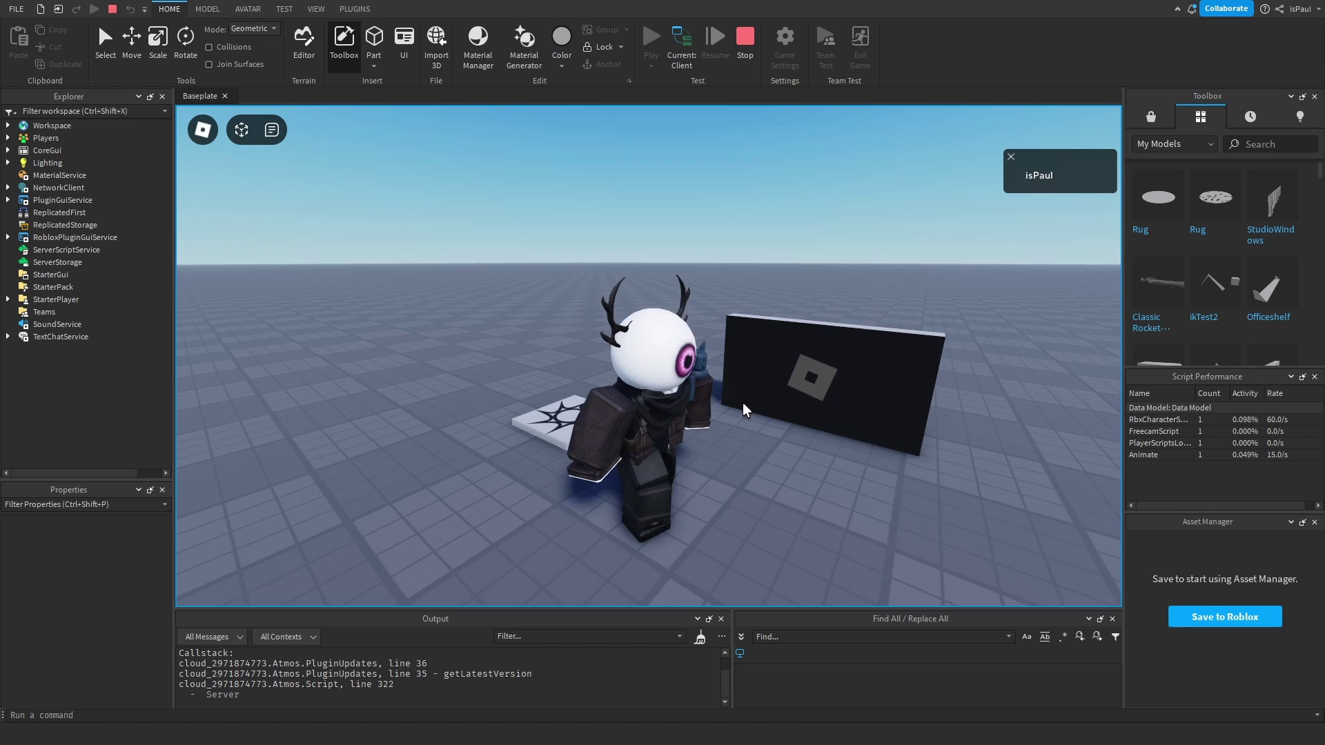
{"action": "key", "text": "w"}
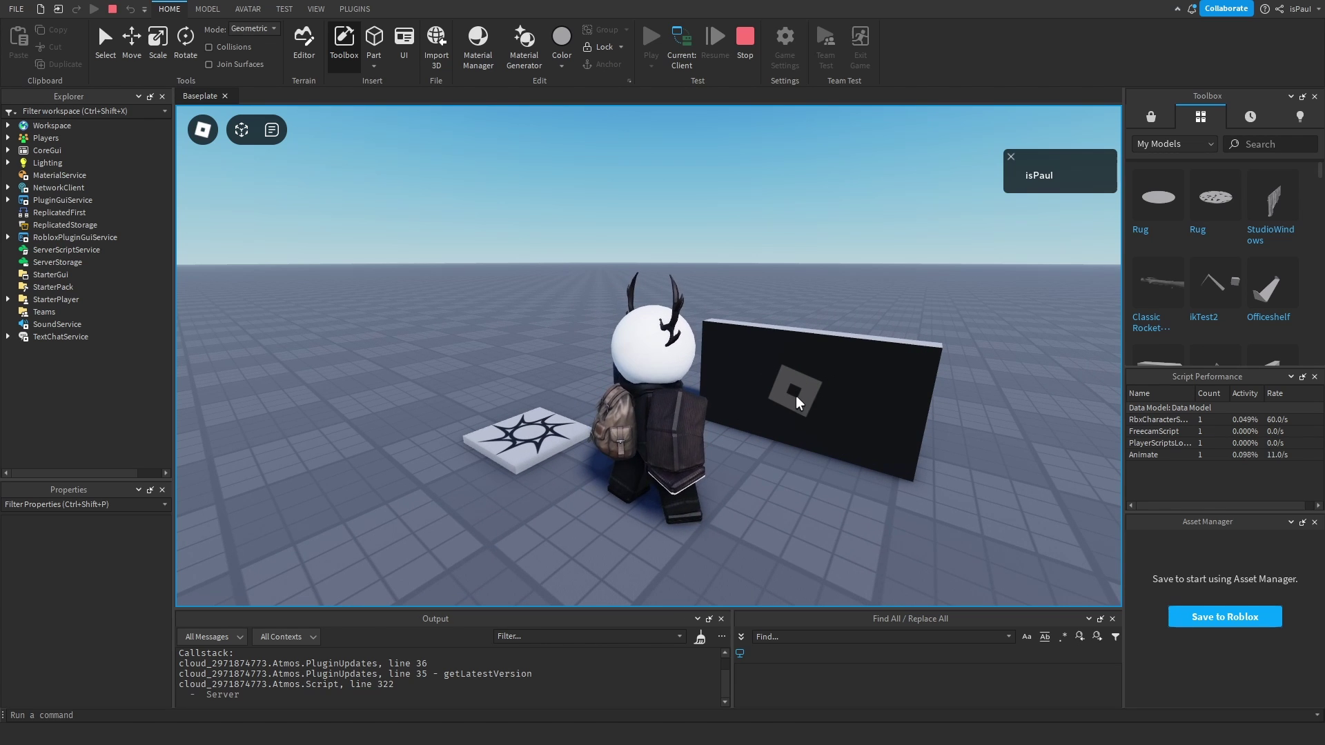
{"action": "key", "text": "s"}
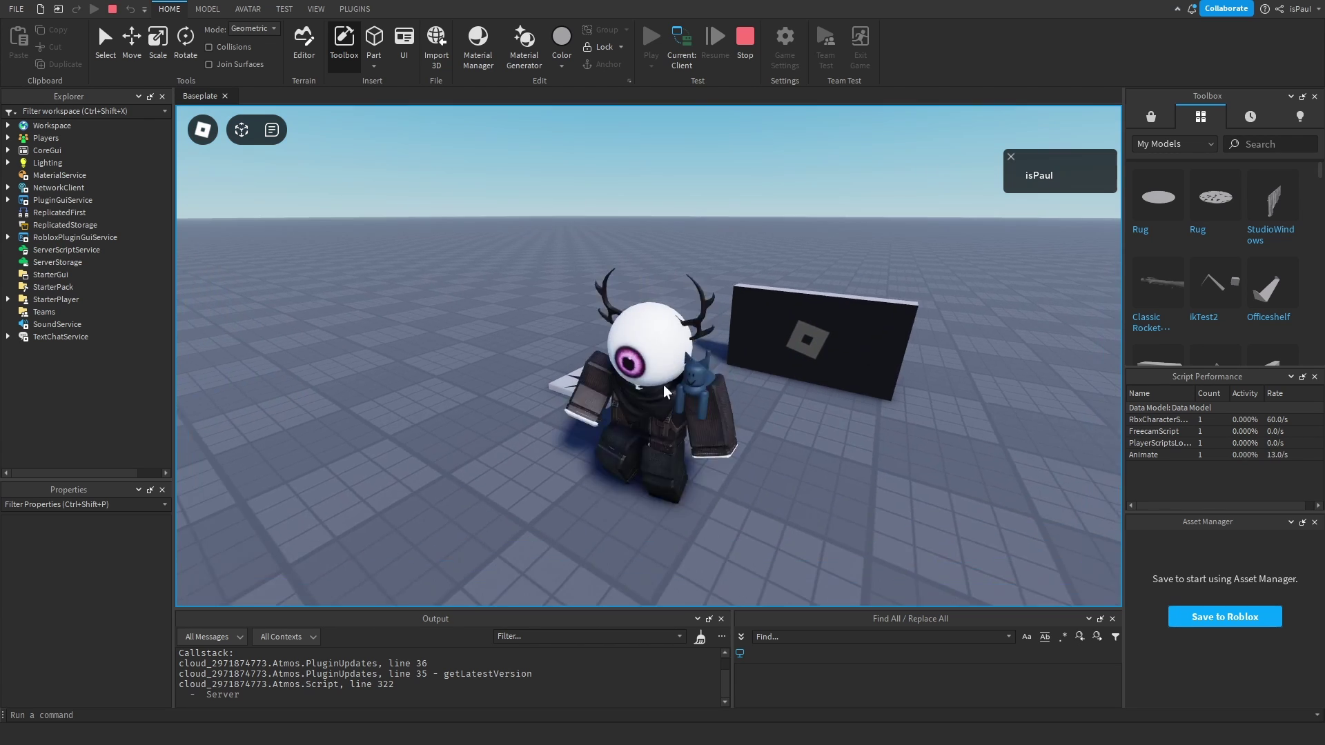
{"action": "key", "text": "w"}
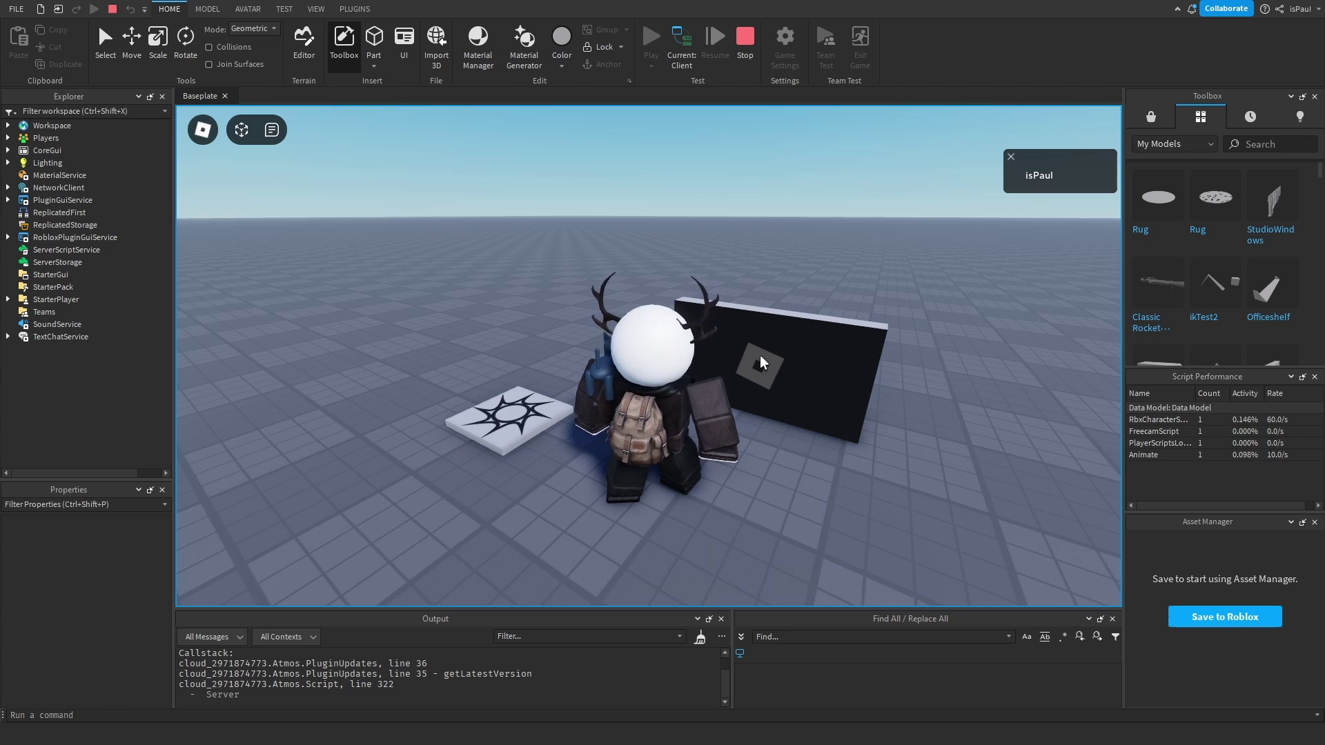
{"action": "key", "text": "s"}
{"action": "right_click_drag", "start_coordinate": [759, 354], "coordinate": [743, 387]}
{"action": "key", "text": "w"}
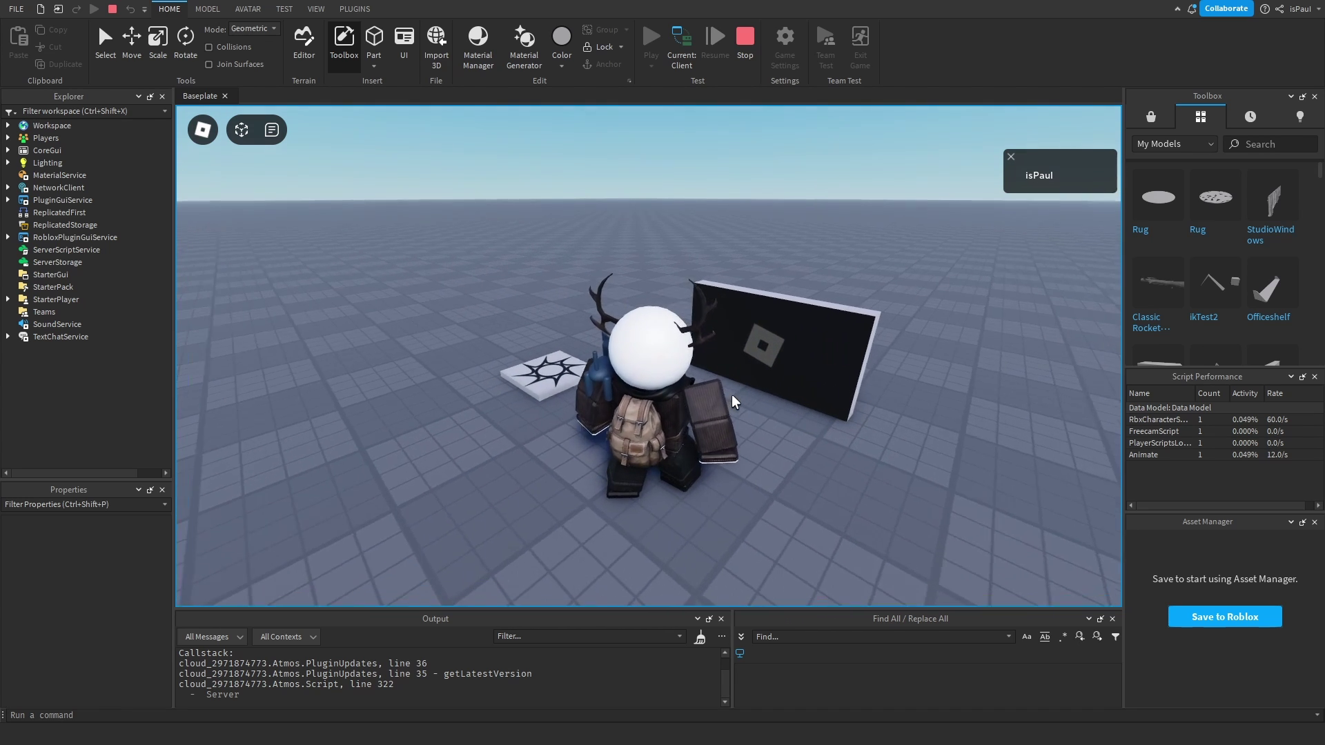
{"action": "key", "text": "d"}
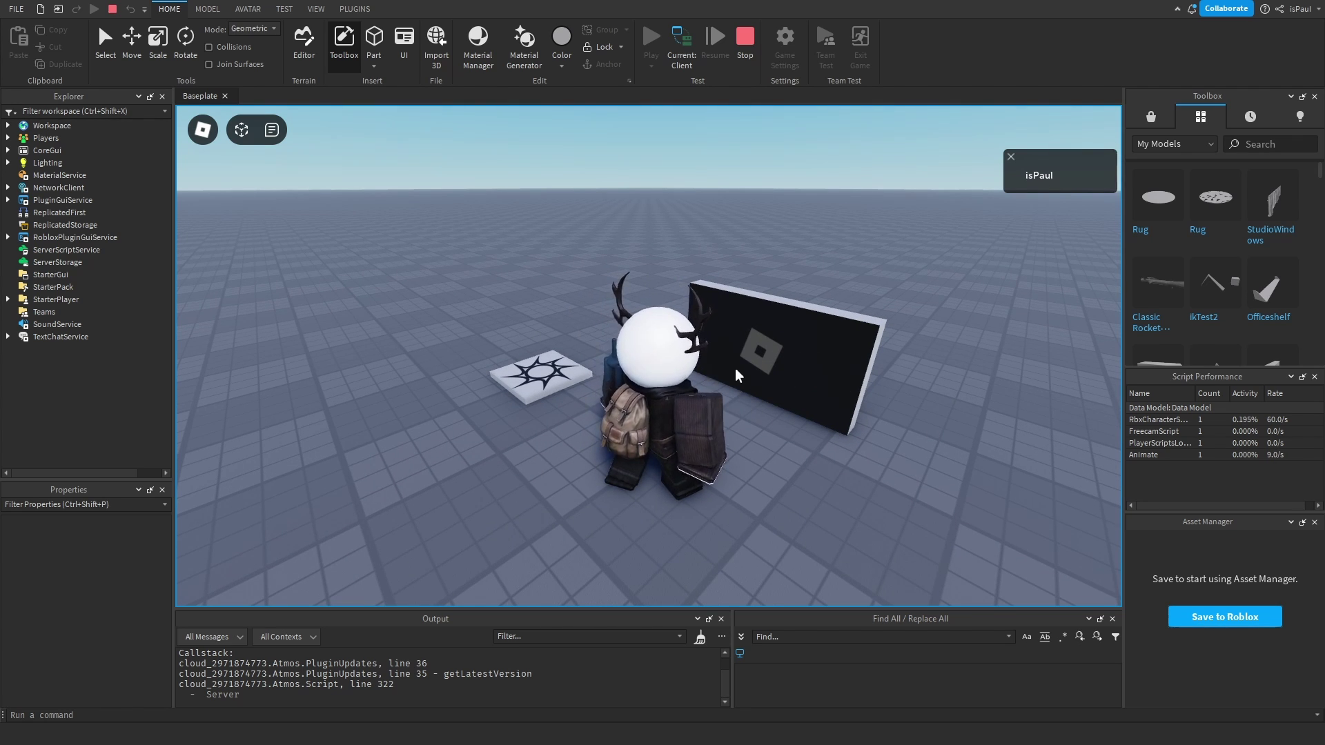
{"action": "key", "text": "a"}
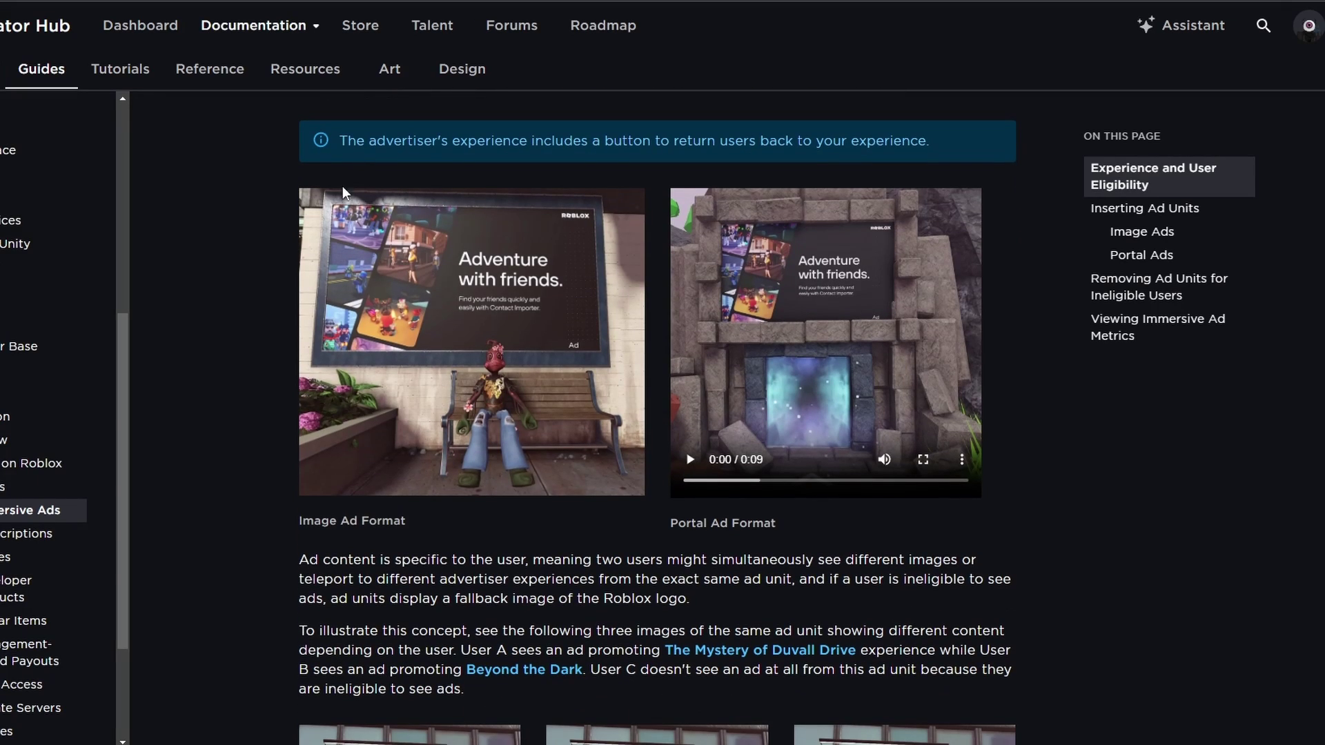
Switch to the Immersive Ads guide and read the note about the button that returns users to the original experience.
{"action": "left_click_drag", "start_coordinate": [345, 146], "coordinate": [444, 143]}
{"action": "left_click", "coordinate": [423, 178]}
{"action": "left_click_drag", "start_coordinate": [800, 142], "coordinate": [924, 142]}
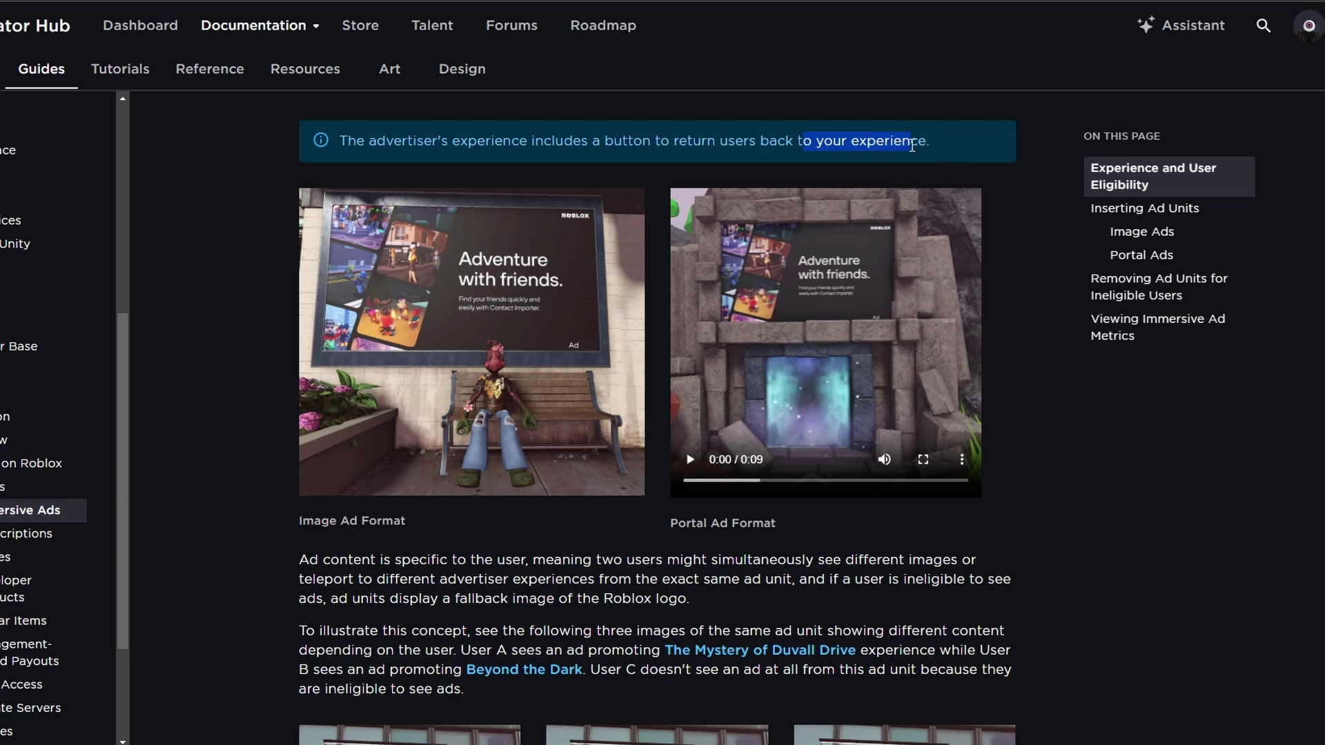
Skim the Immersive Ads guide from the ad unit statuses to the metrics section and return to its title.
{"action": "scroll", "coordinate": [363, 254], "scroll_direction": "down", "scroll_amount": 1}
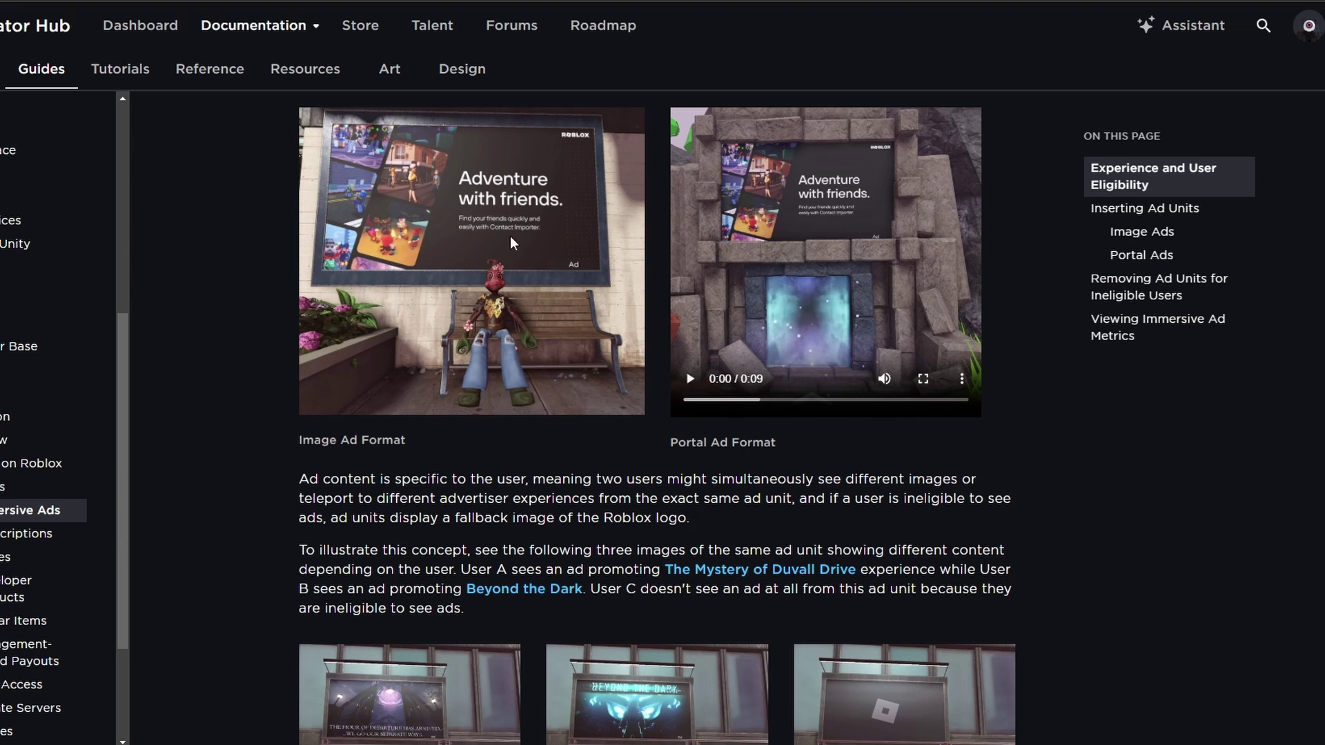
{"action": "scroll", "coordinate": [223, 288], "scroll_direction": "down", "scroll_amount": 15}
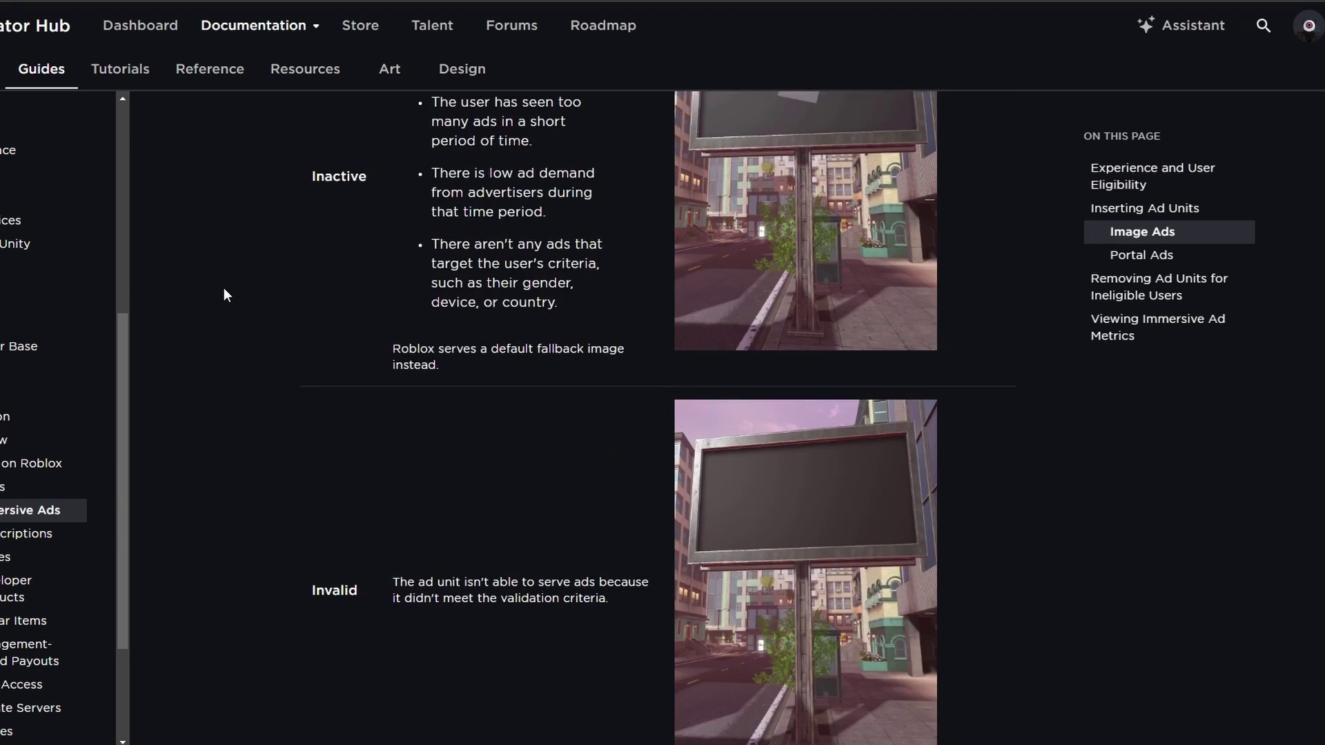
{"action": "scroll", "coordinate": [224, 288], "scroll_direction": "down", "scroll_amount": 16}
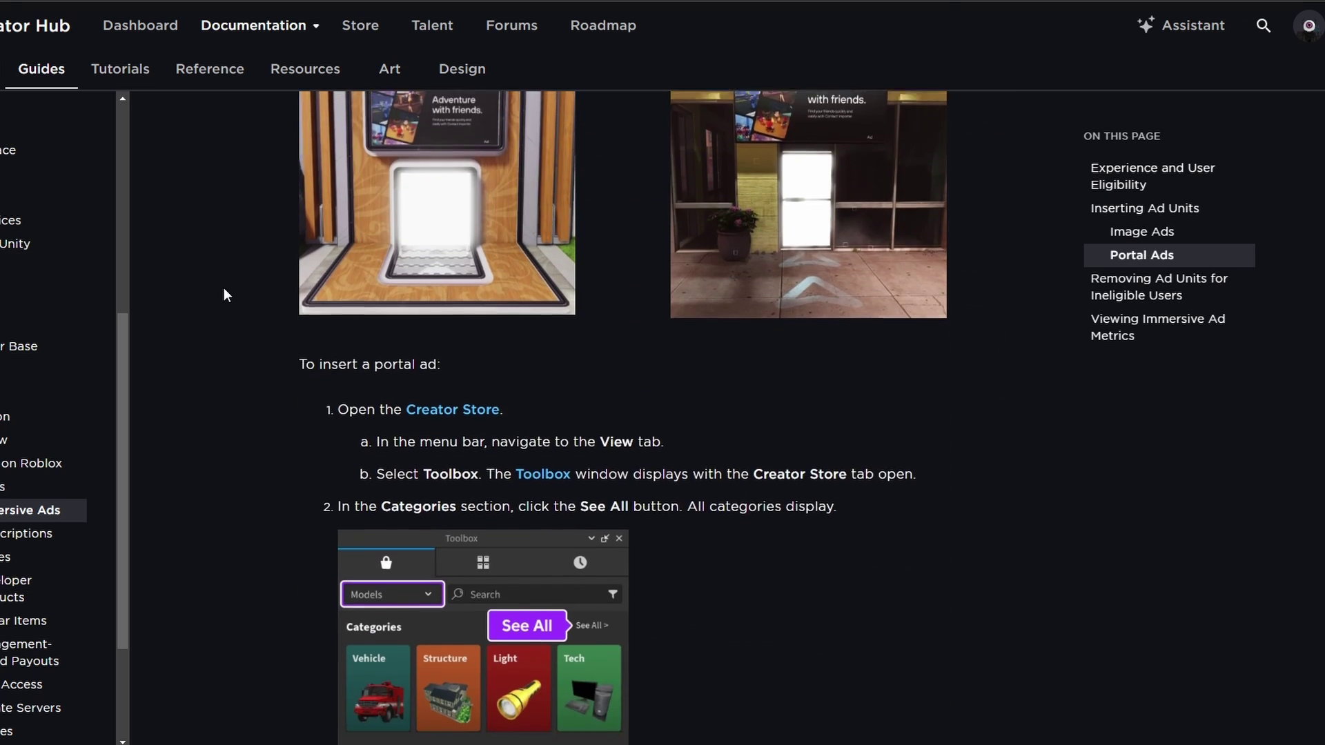
{"action": "scroll", "coordinate": [224, 288], "scroll_direction": "down", "scroll_amount": 20}
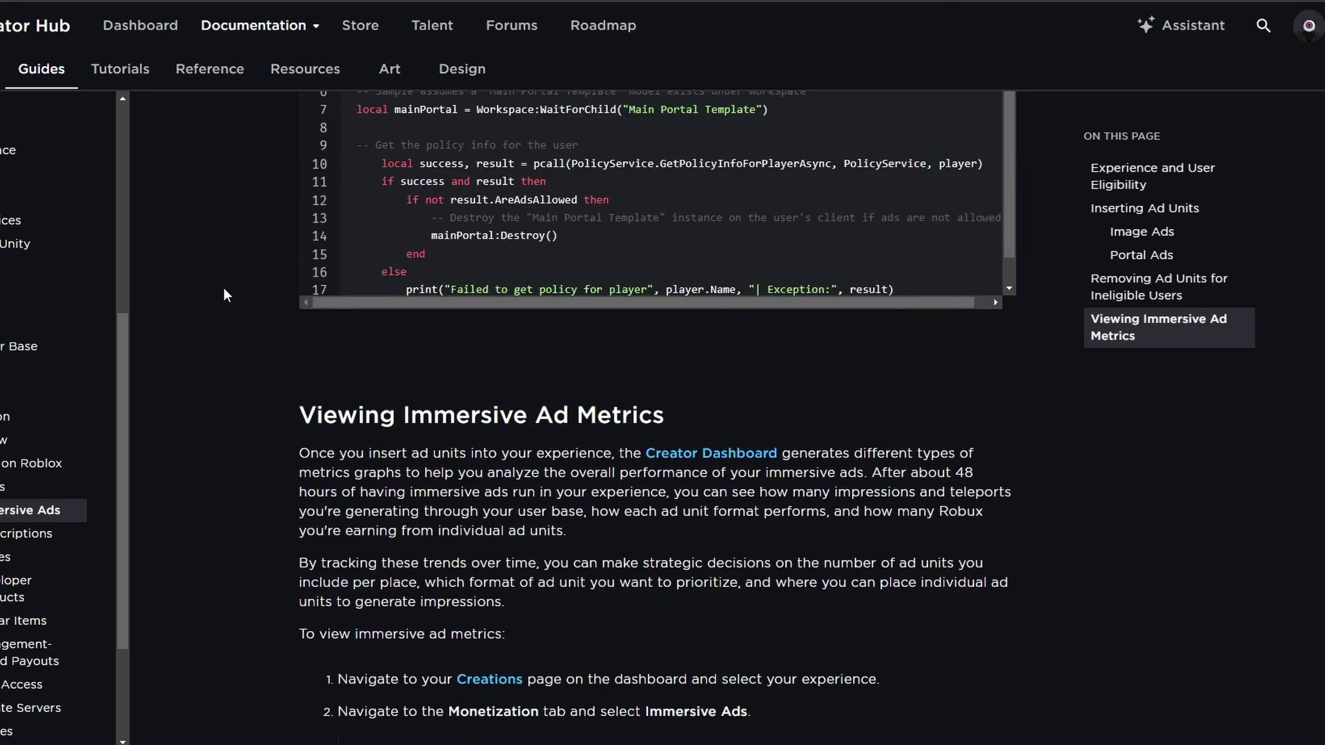
{"action": "scroll", "coordinate": [223, 287], "scroll_direction": "up", "scroll_amount": 7}
{"action": "scroll", "coordinate": [224, 288], "scroll_direction": "up", "scroll_amount": 14}
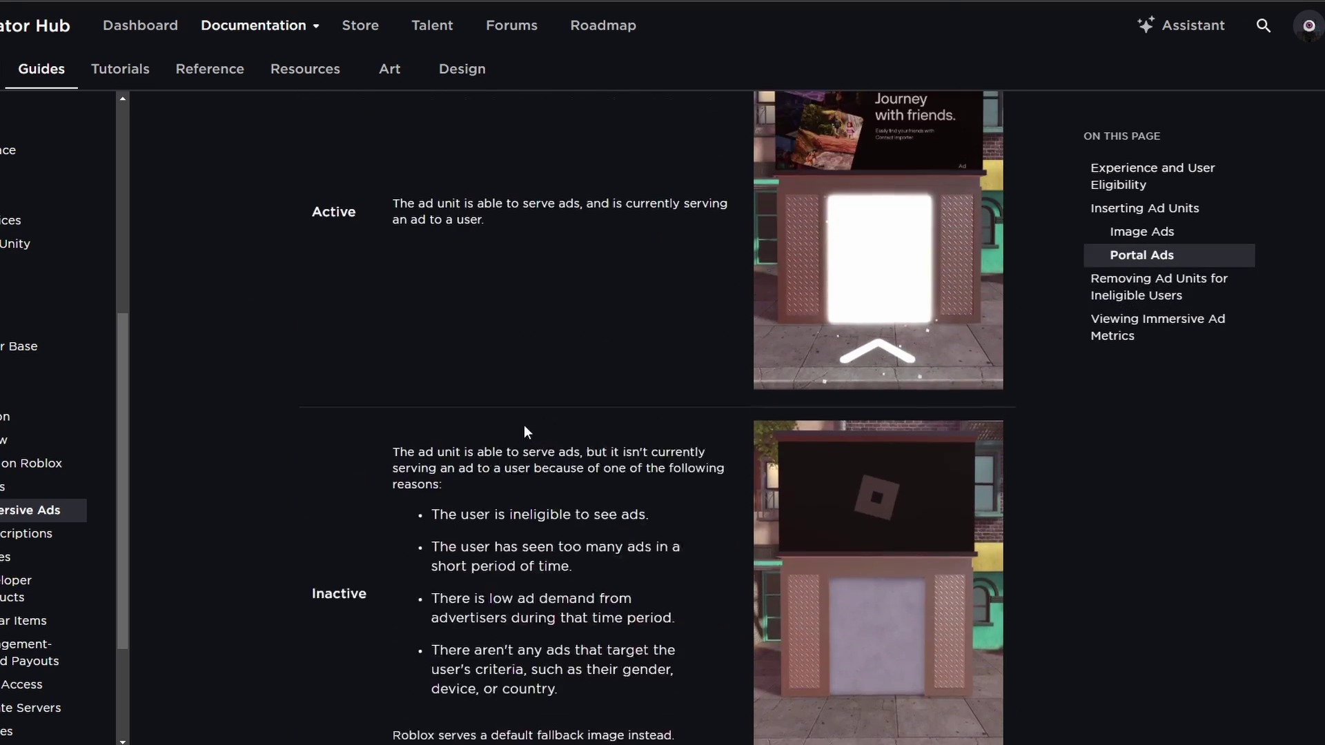
{"action": "scroll", "coordinate": [593, 276], "scroll_direction": "up", "scroll_amount": 15}
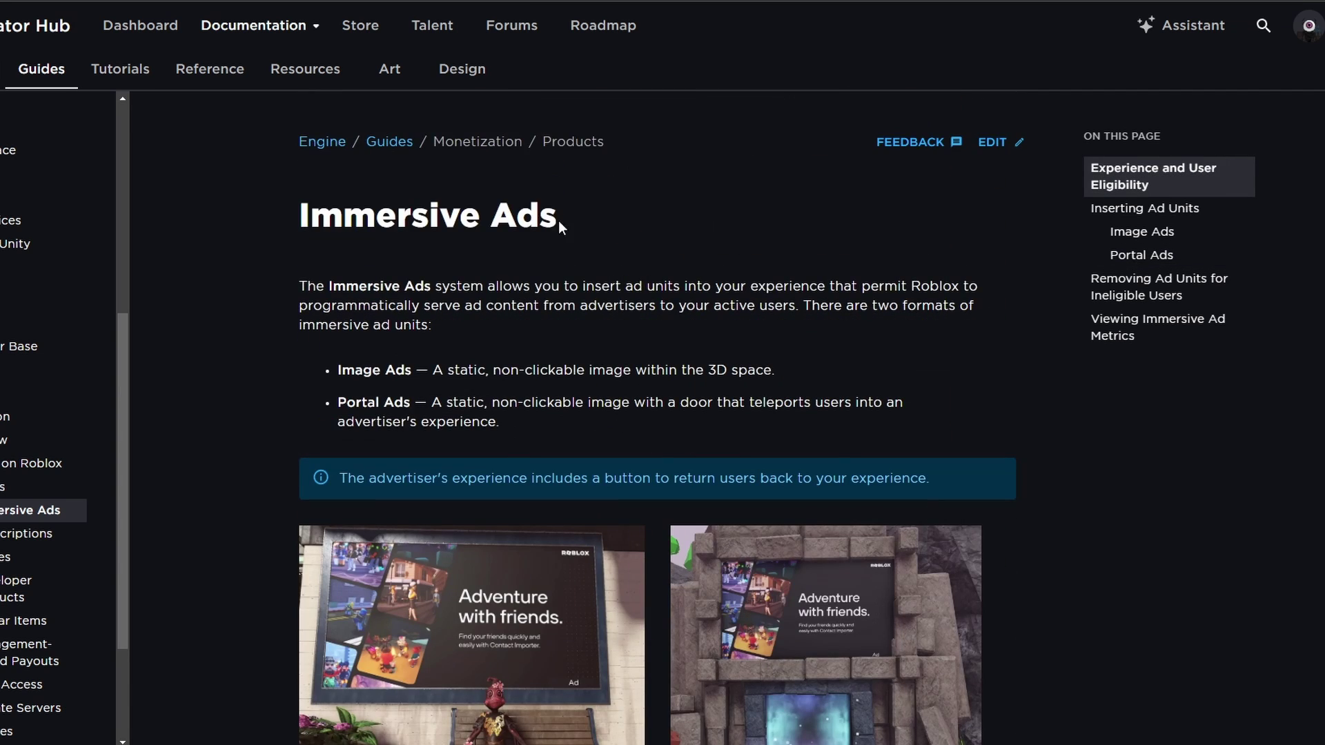
{"action": "left_click_drag", "start_coordinate": [557, 221], "coordinate": [292, 267]}
{"action": "left_click", "coordinate": [460, 253]}
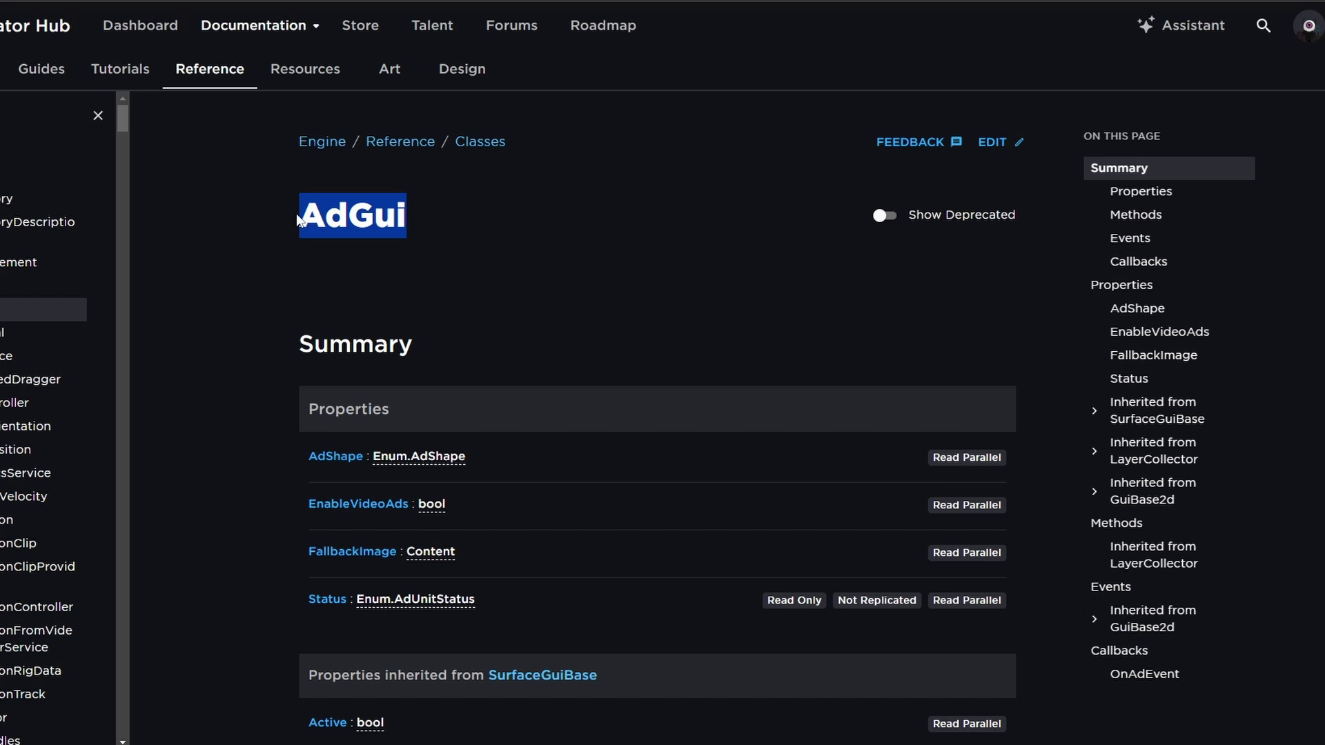
Look through the AdGui class reference, examining its own and inherited properties.
{"action": "left_click", "coordinate": [420, 263]}
{"action": "scroll", "coordinate": [419, 264], "scroll_direction": "down", "scroll_amount": 15}
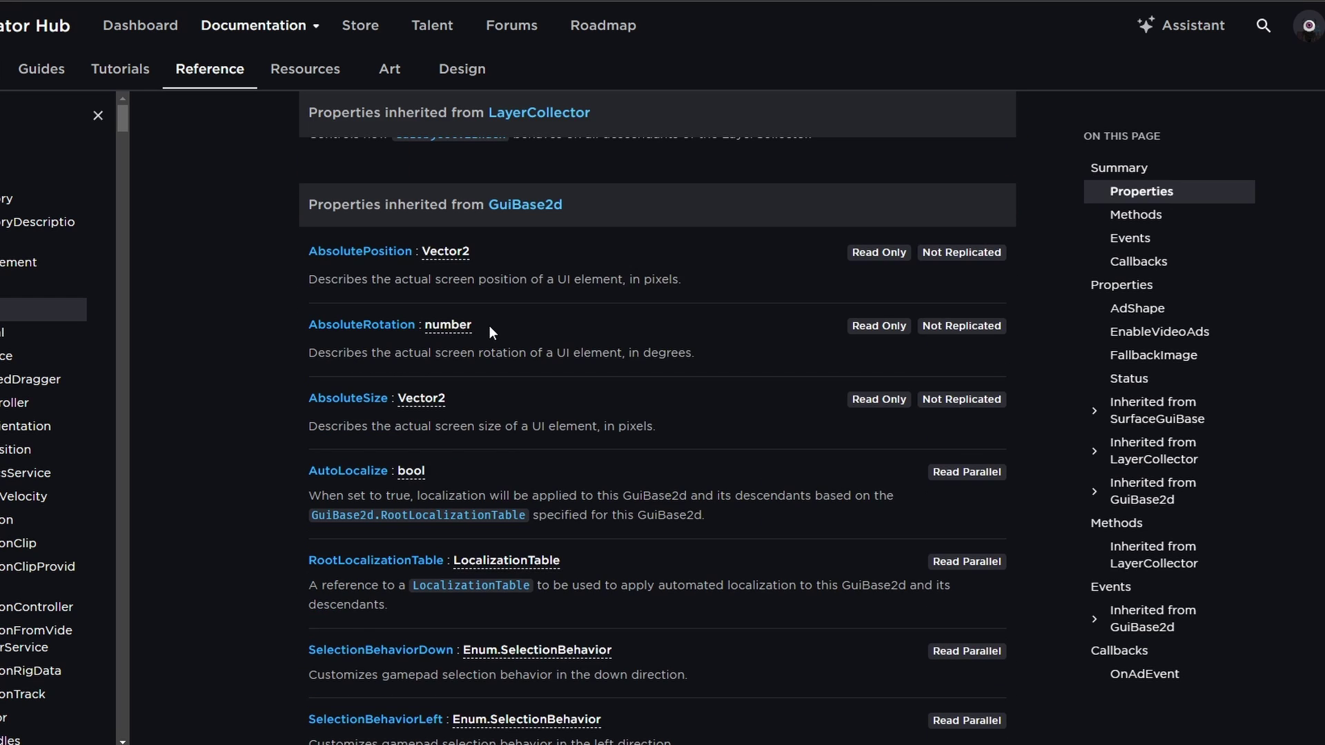
{"action": "mouse_move", "coordinate": [436, 407]}
{"action": "scroll", "coordinate": [436, 407], "scroll_direction": "down", "scroll_amount": 1}
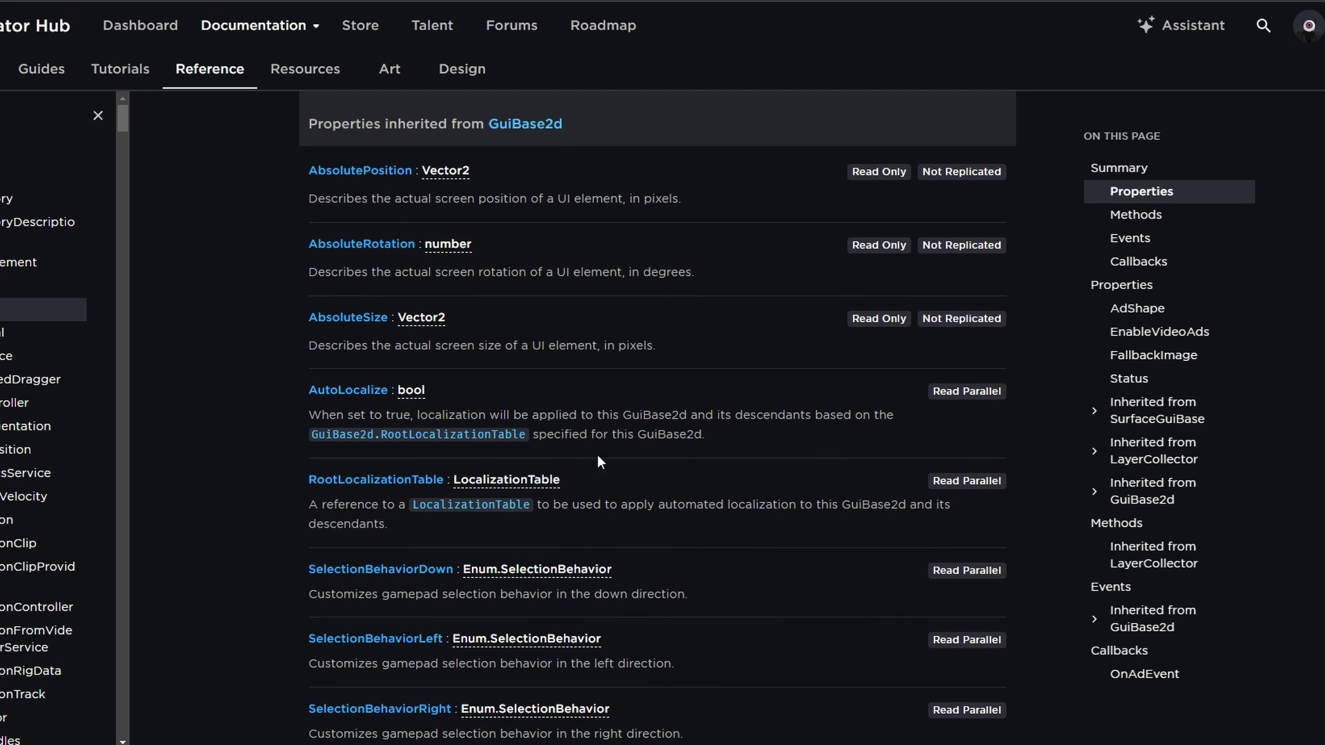
{"action": "scroll", "coordinate": [597, 454], "scroll_direction": "down", "scroll_amount": 5}
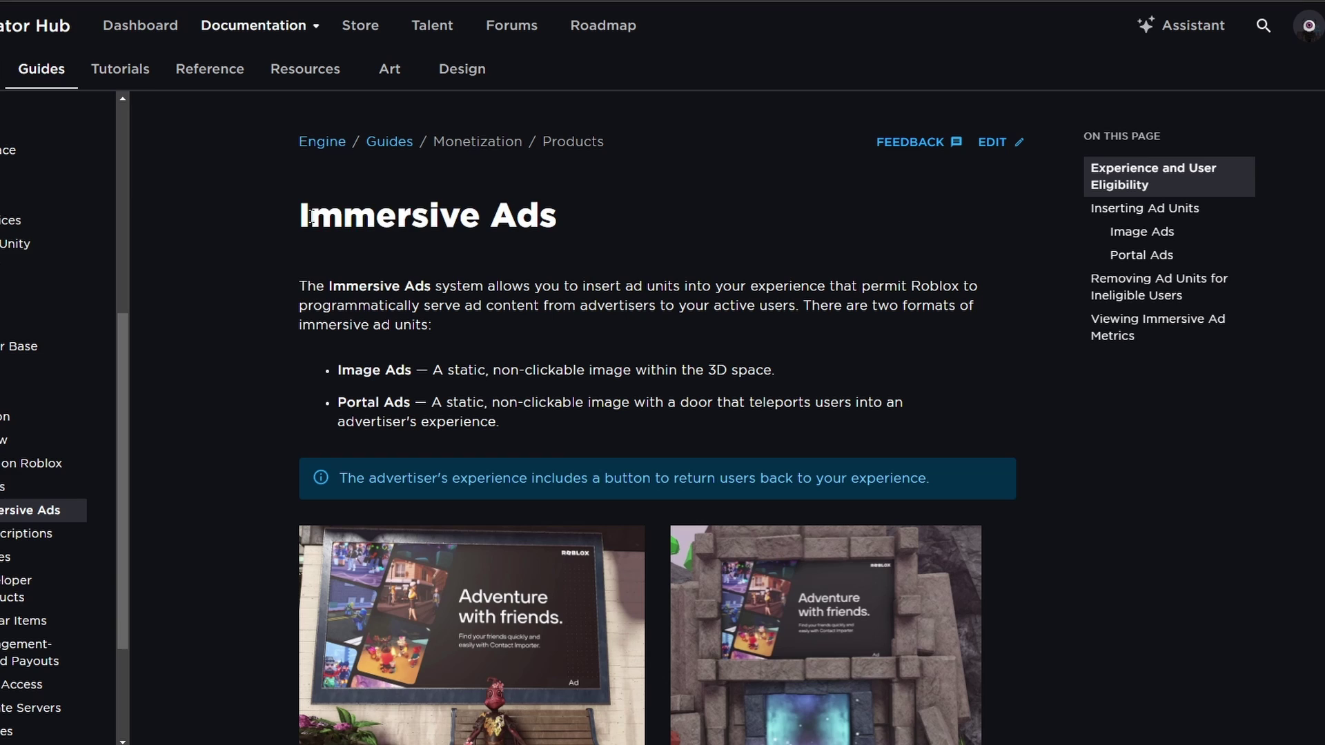
Return to the Immersive Ads guide and read the paragraph on ad content being specific to each user.
{"action": "double_click", "coordinate": [343, 221]}
{"action": "left_click", "coordinate": [343, 225]}
{"action": "double_click", "coordinate": [342, 221]}
{"action": "left_click", "coordinate": [343, 225]}
{"action": "scroll", "coordinate": [599, 267], "scroll_direction": "down", "scroll_amount": 8}
{"action": "left_click_drag", "start_coordinate": [308, 171], "coordinate": [471, 176]}
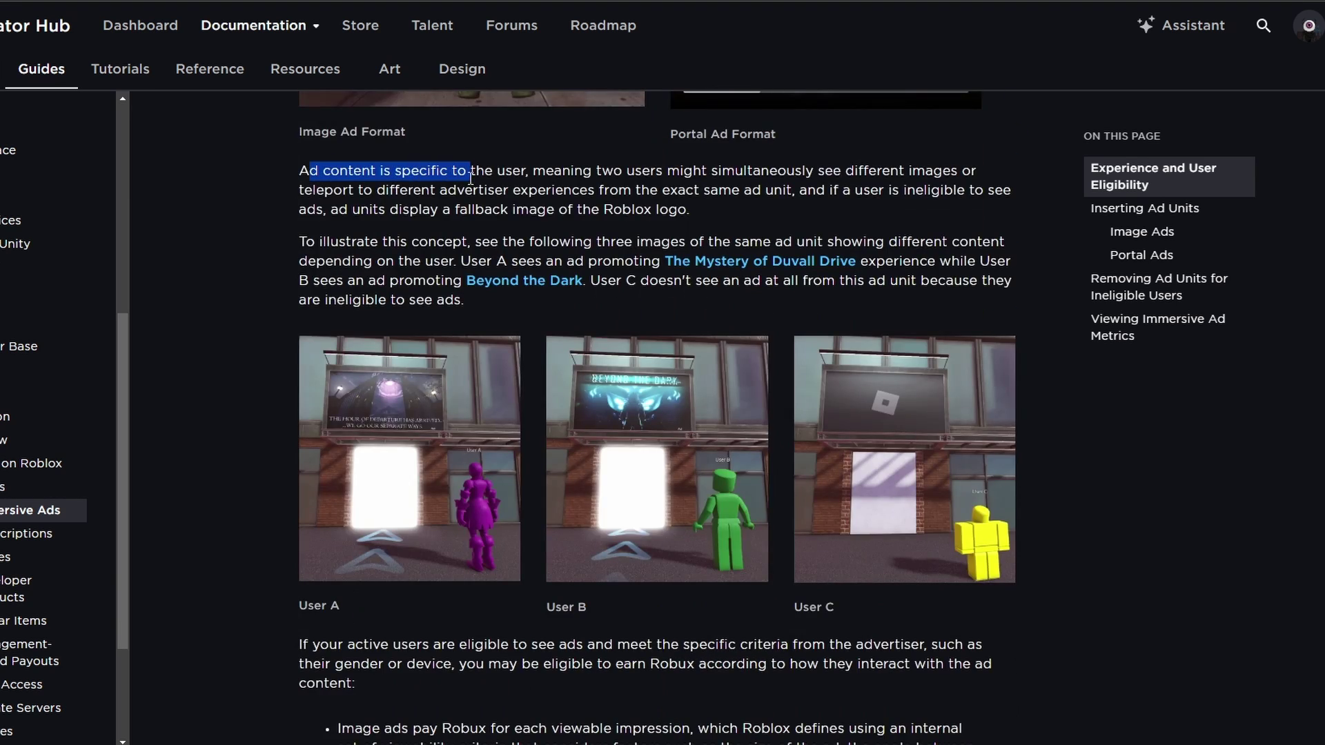
{"action": "left_click", "coordinate": [471, 176]}
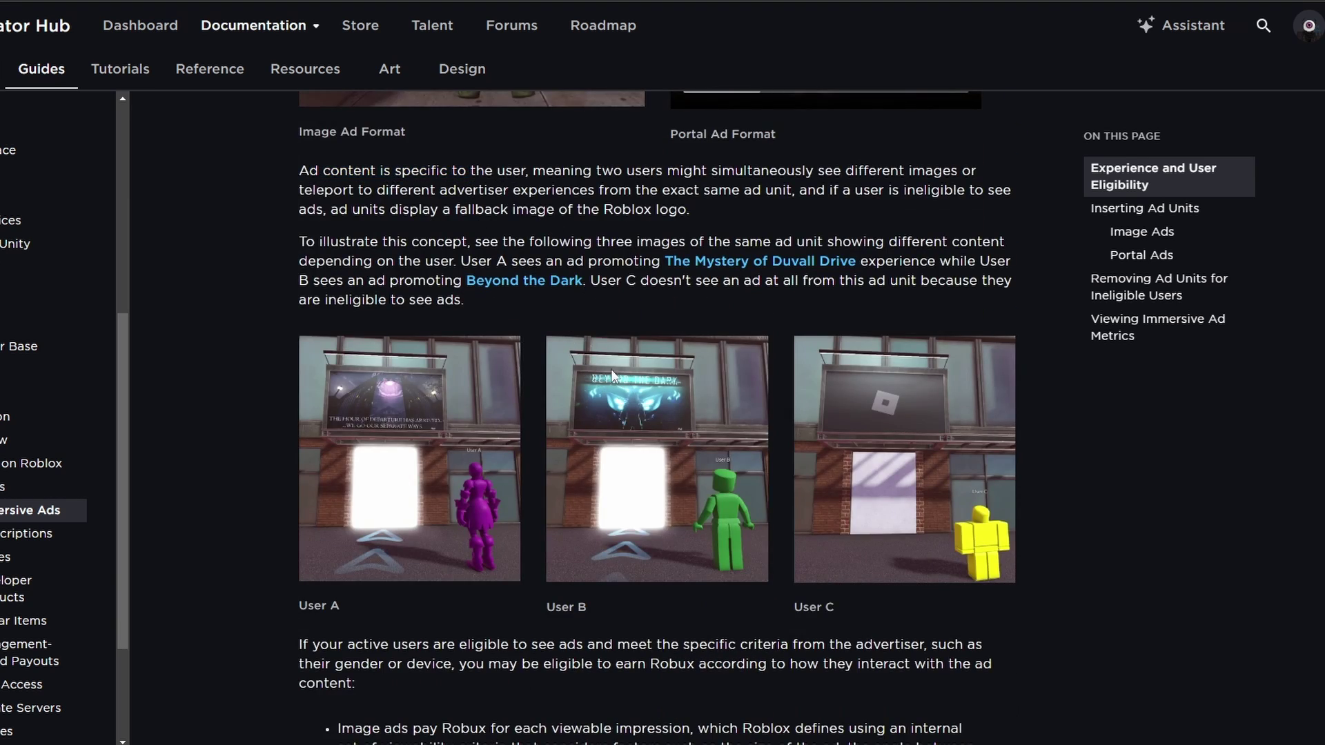
Read the guide's paragraph on which user criteria and ad interactions make a creator eligible to earn Robux.
{"action": "scroll", "coordinate": [687, 367], "scroll_direction": "down", "scroll_amount": 5}
{"action": "left_click_drag", "start_coordinate": [287, 323], "coordinate": [433, 323]}
{"action": "left_click", "coordinate": [358, 362]}
{"action": "left_click", "coordinate": [433, 323]}
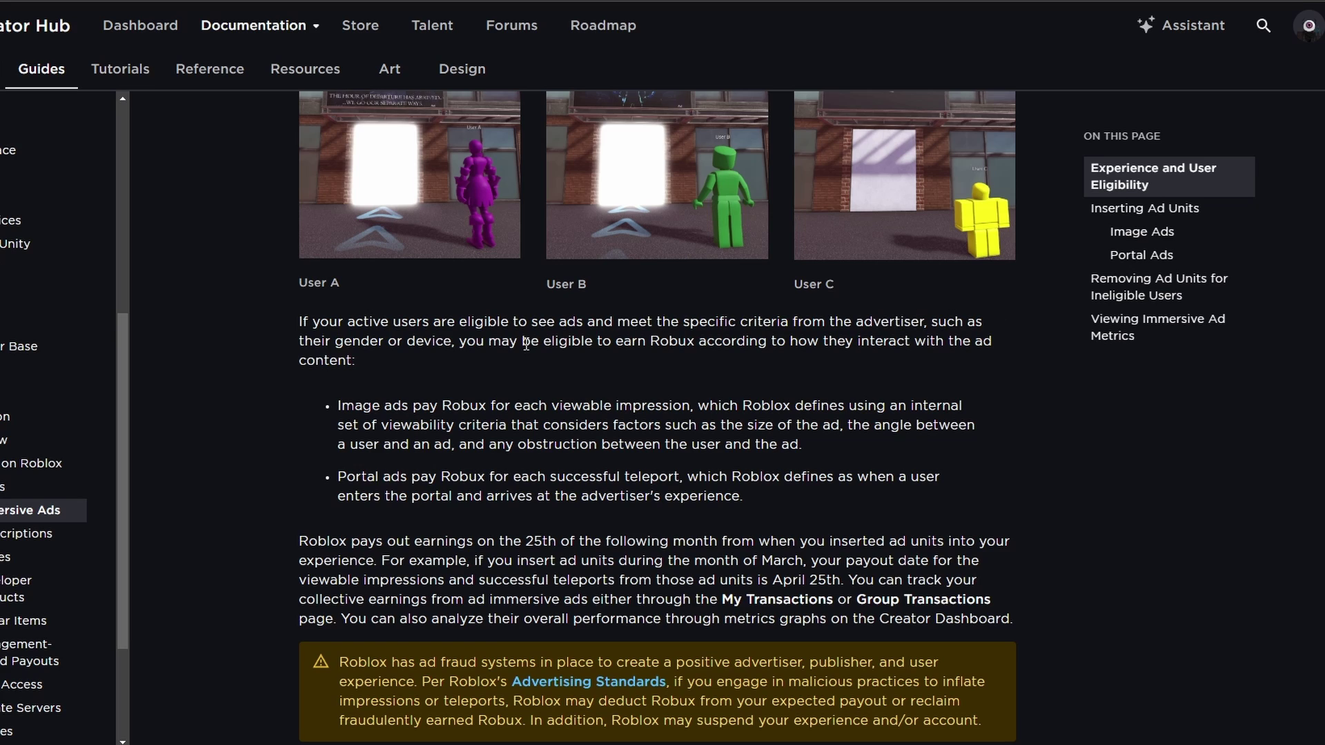
{"action": "left_click_drag", "start_coordinate": [451, 341], "coordinate": [564, 342]}
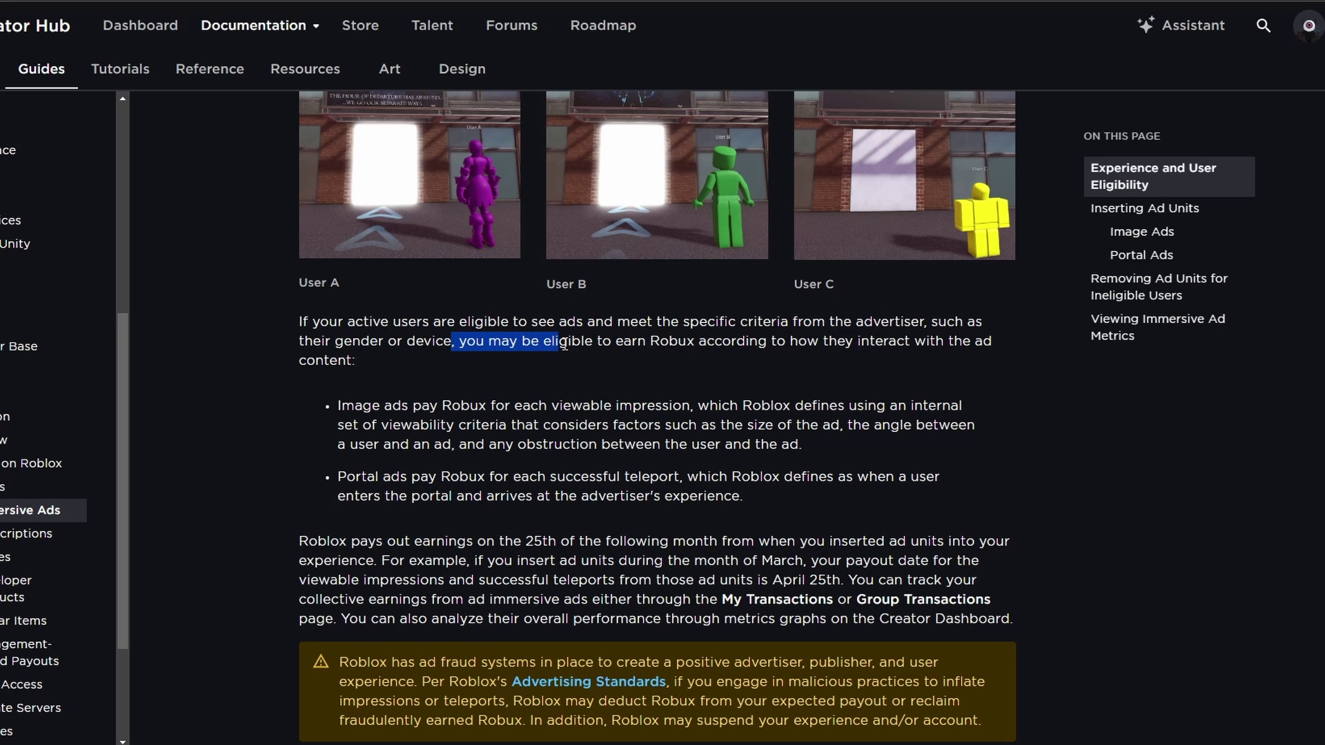
{"action": "left_click_drag", "start_coordinate": [660, 342], "coordinate": [896, 343]}
Read the guide's bullet points on how image ads and portal ads pay Robux.
{"action": "scroll", "coordinate": [397, 374], "scroll_direction": "down", "scroll_amount": 1}
{"action": "left_click_drag", "start_coordinate": [338, 321], "coordinate": [450, 345]}
{"action": "left_click", "coordinate": [482, 370]}
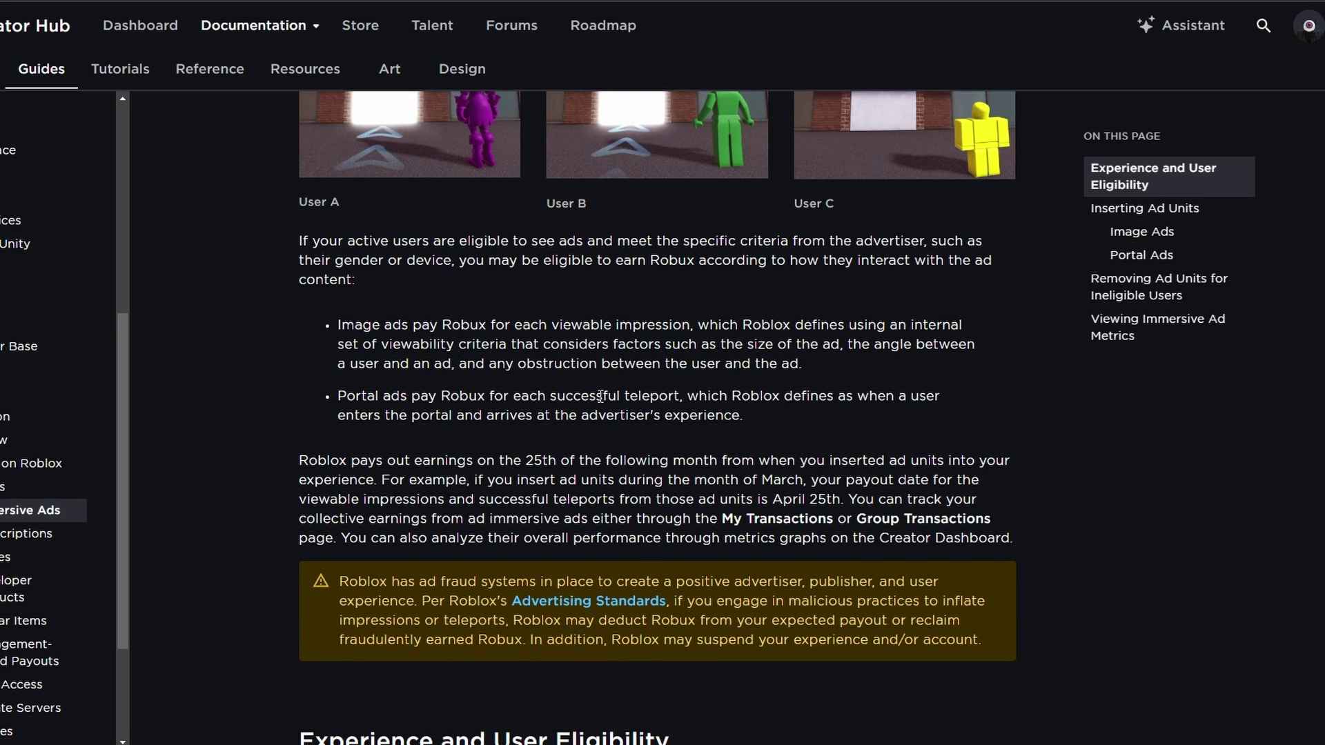
{"action": "left_click_drag", "start_coordinate": [535, 367], "coordinate": [360, 363]}
{"action": "left_click", "coordinate": [439, 392]}
{"action": "scroll", "coordinate": [679, 331], "scroll_direction": "up", "scroll_amount": 1}
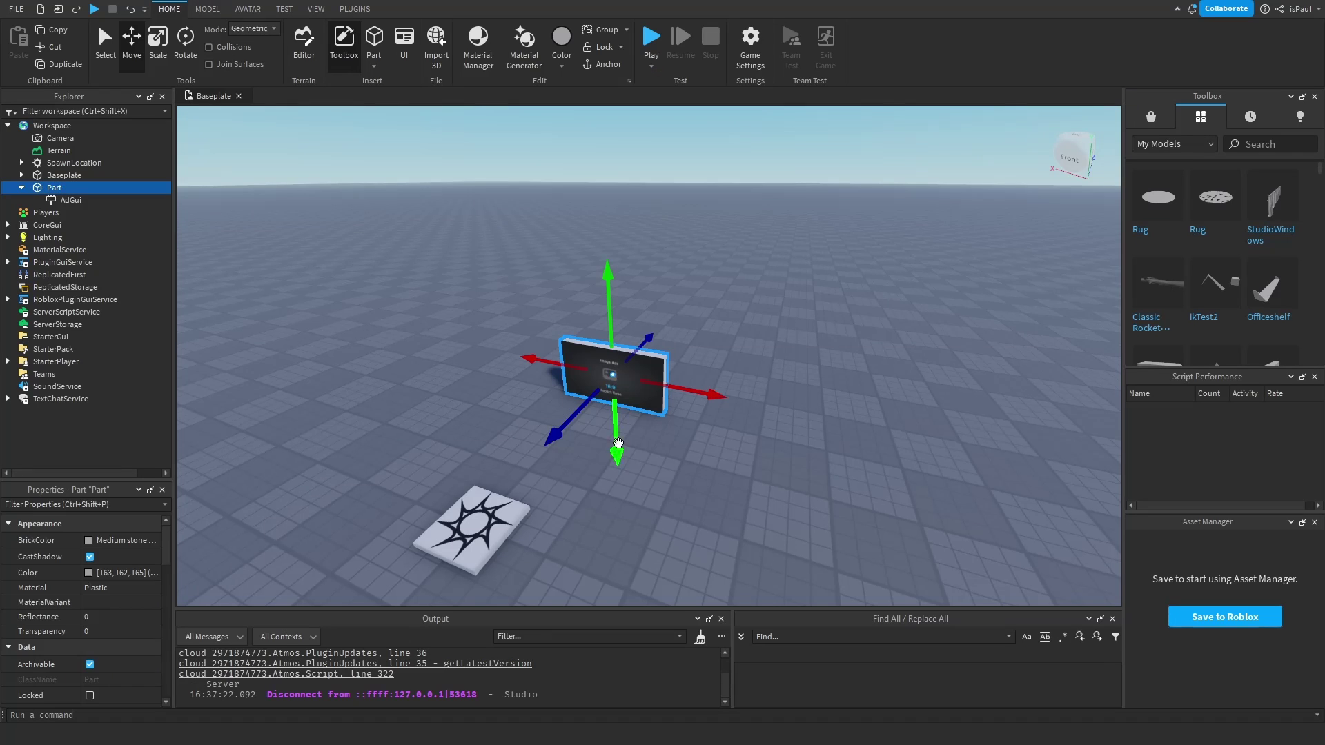
Switch back to Roblox Studio, duplicate the ad part three times and spread the copies along a row.
{"action": "left_click_drag", "start_coordinate": [694, 398], "coordinate": [782, 409]}
{"action": "key", "text": "ctrl+d"}
{"action": "left_click", "coordinate": [710, 458]}
{"action": "right_click_drag", "start_coordinate": [695, 456], "coordinate": [689, 453]}
{"action": "left_click", "coordinate": [599, 388]}
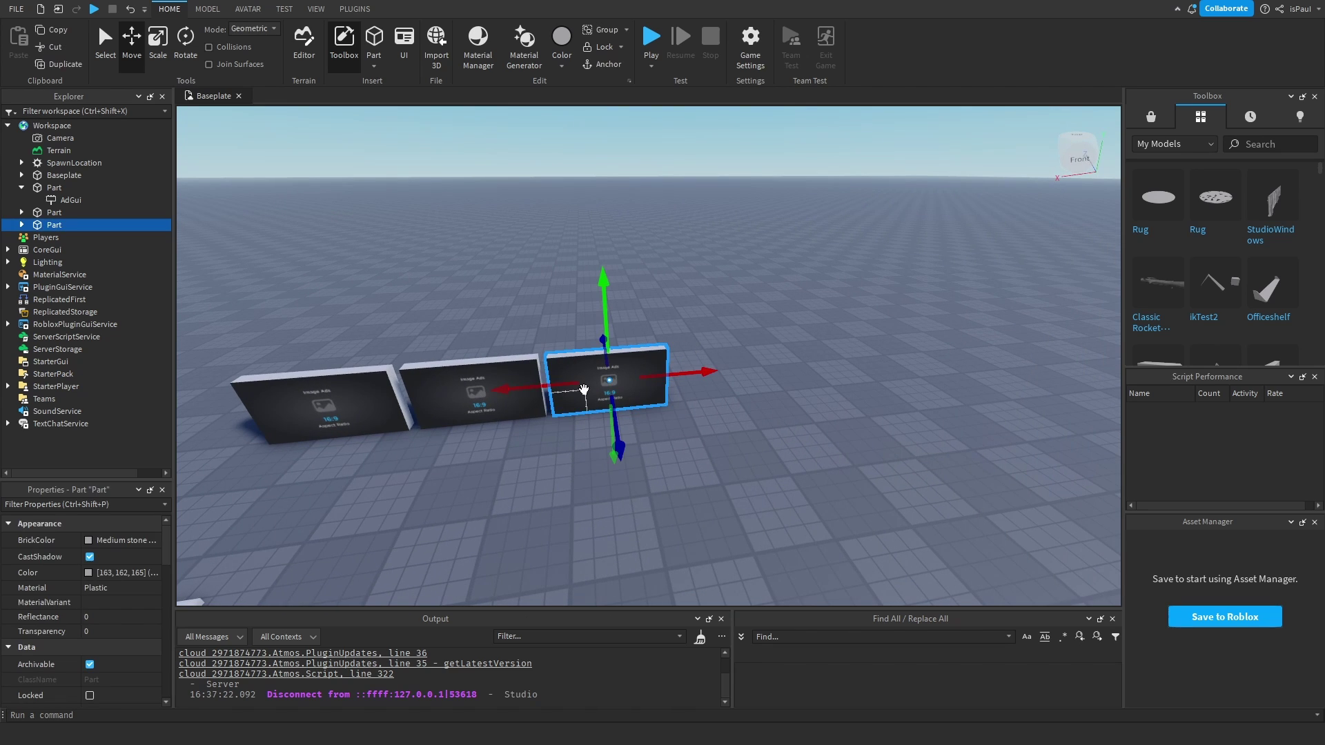
{"action": "key", "text": "ctrl+d"}
{"action": "left_click_drag", "start_coordinate": [565, 385], "coordinate": [641, 380]}
Rotate one of the ad boards and arrange the four boards around the spawn location.
{"action": "left_click_drag", "start_coordinate": [516, 396], "coordinate": [524, 406]}
{"action": "left_click_drag", "start_coordinate": [918, 235], "coordinate": [506, 373]}
{"action": "key", "text": "r"}
{"action": "left_click", "coordinate": [763, 472]}
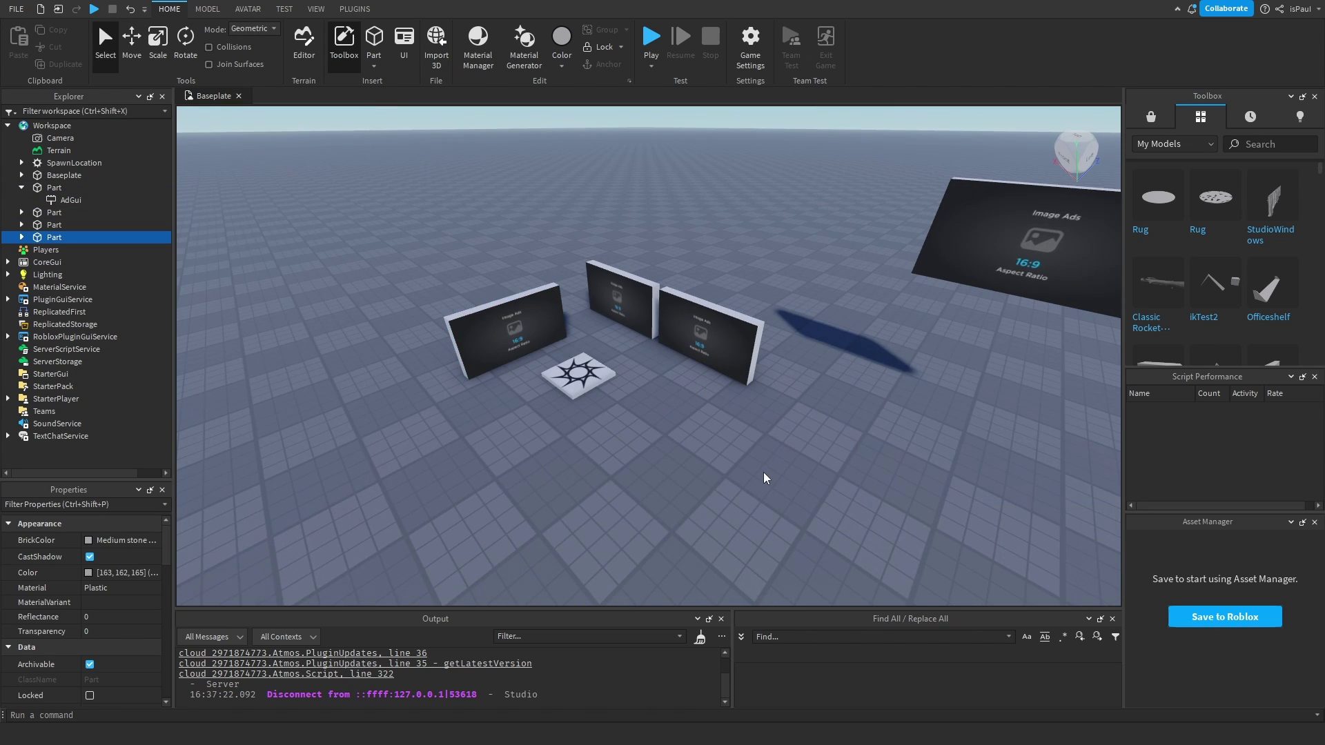
{"action": "right_click_drag", "start_coordinate": [764, 472], "coordinate": [800, 449]}
{"action": "left_click_drag", "start_coordinate": [925, 245], "coordinate": [768, 416]}
{"action": "left_click_drag", "start_coordinate": [455, 357], "coordinate": [433, 338]}
{"action": "left_click", "coordinate": [610, 464]}
{"action": "right_click_drag", "start_coordinate": [702, 412], "coordinate": [647, 417]}
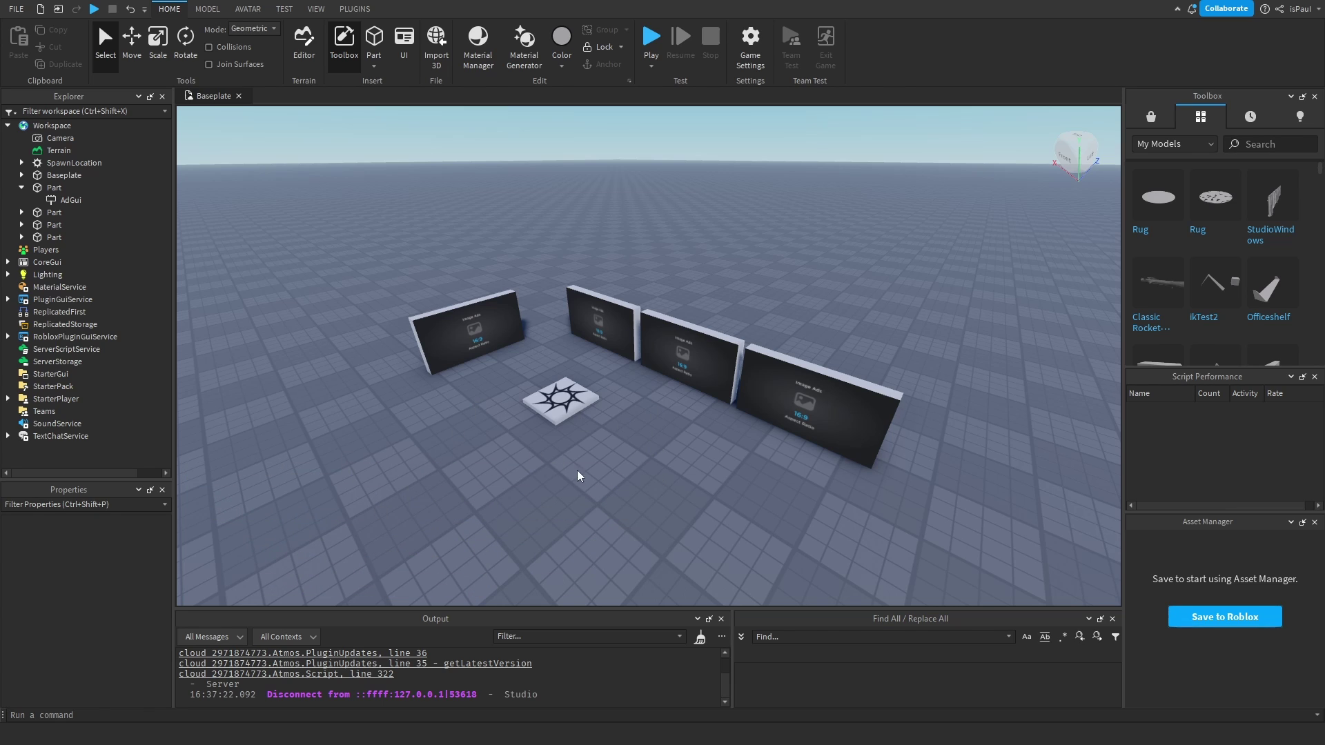
Remove the duplicated ad boards and shift the remaining ad part slightly beside the spawn location.
{"action": "right_click_drag", "start_coordinate": [577, 470], "coordinate": [509, 458]}
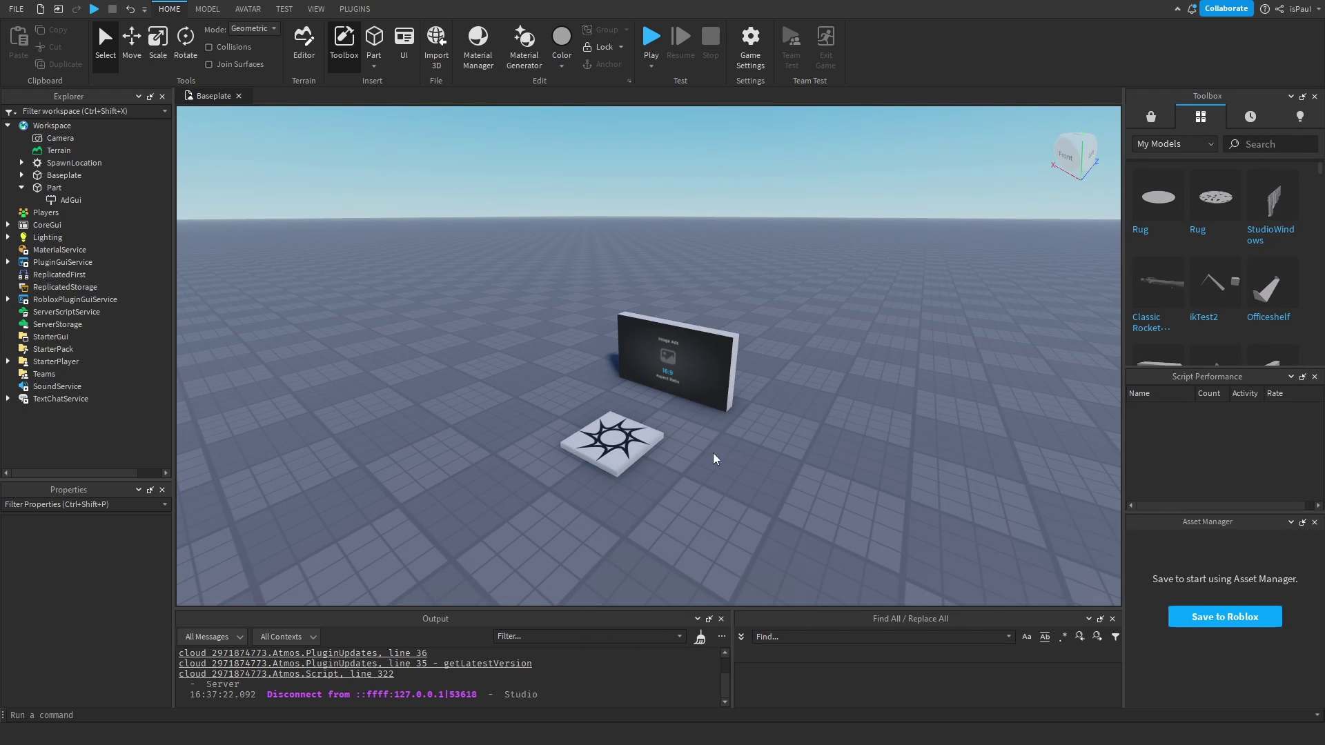
{"action": "left_click_drag", "start_coordinate": [707, 400], "coordinate": [711, 401]}
{"action": "left_click", "coordinate": [759, 487]}
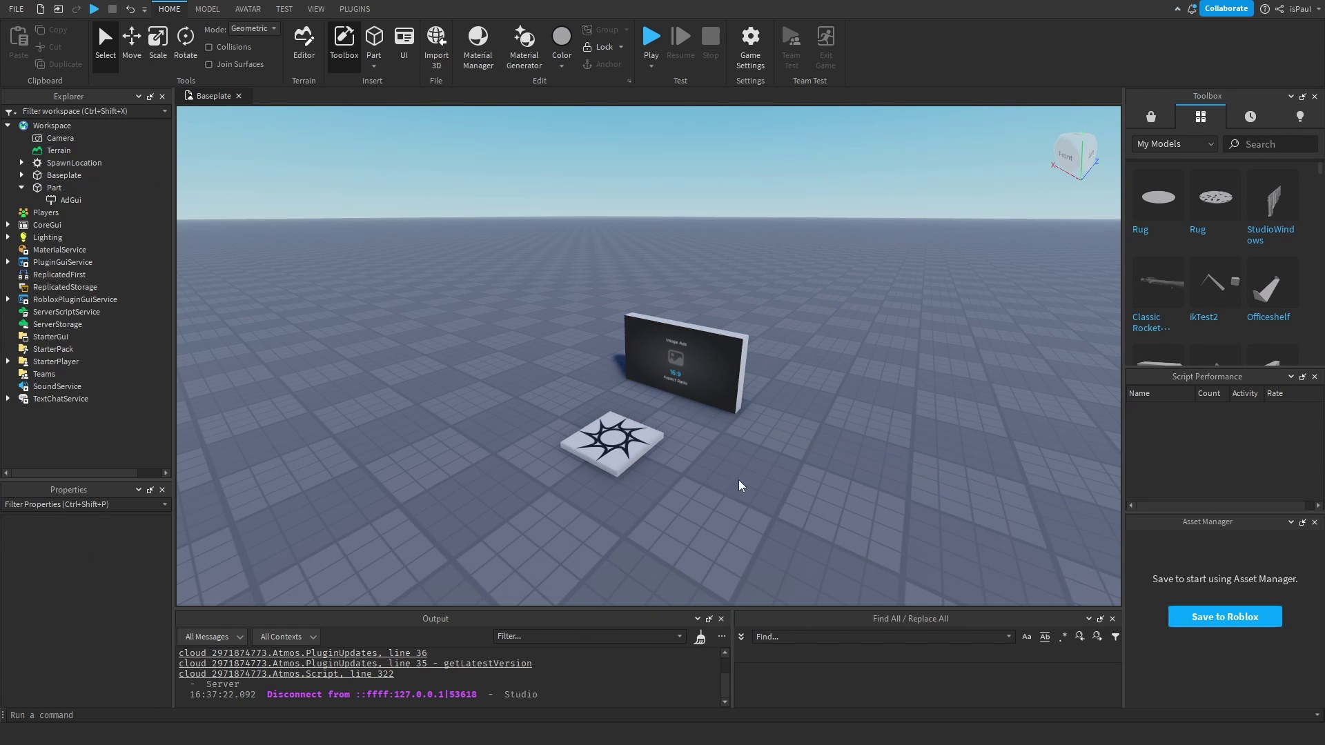
{"action": "right_click_drag", "start_coordinate": [738, 486], "coordinate": [781, 448]}
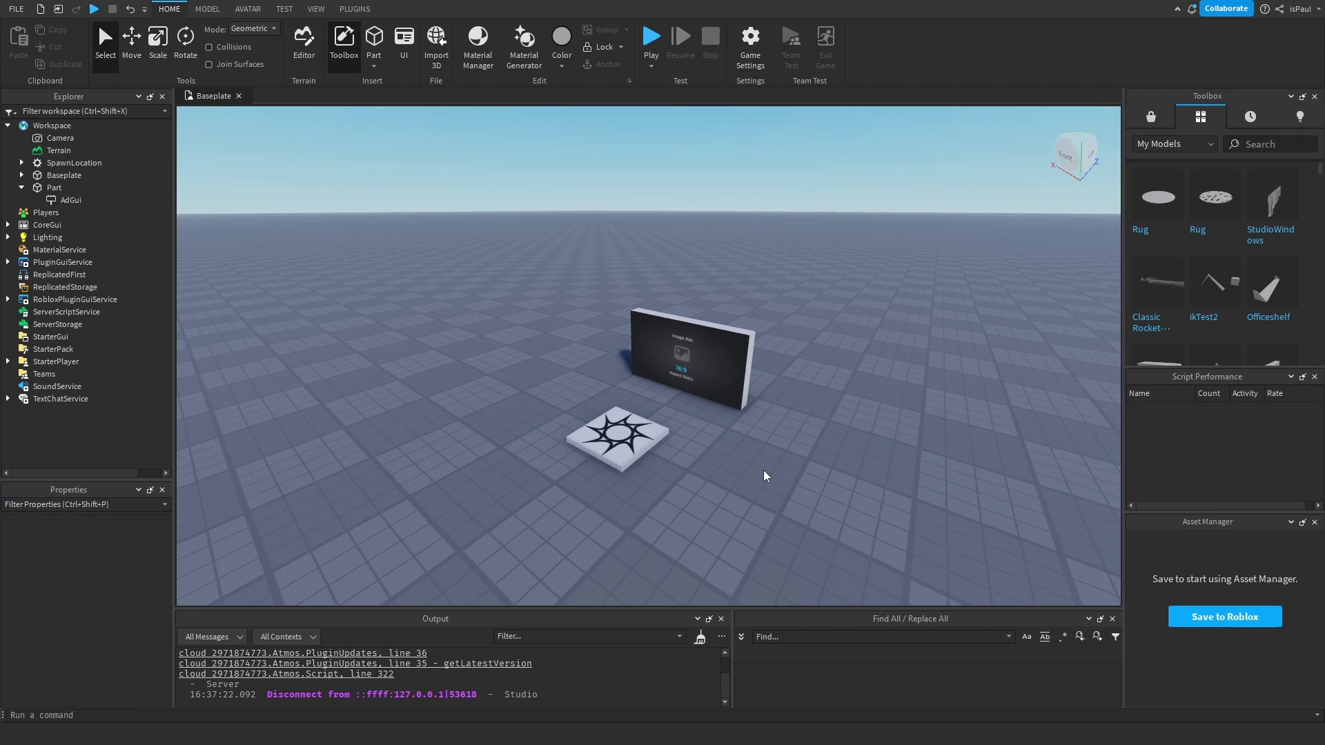